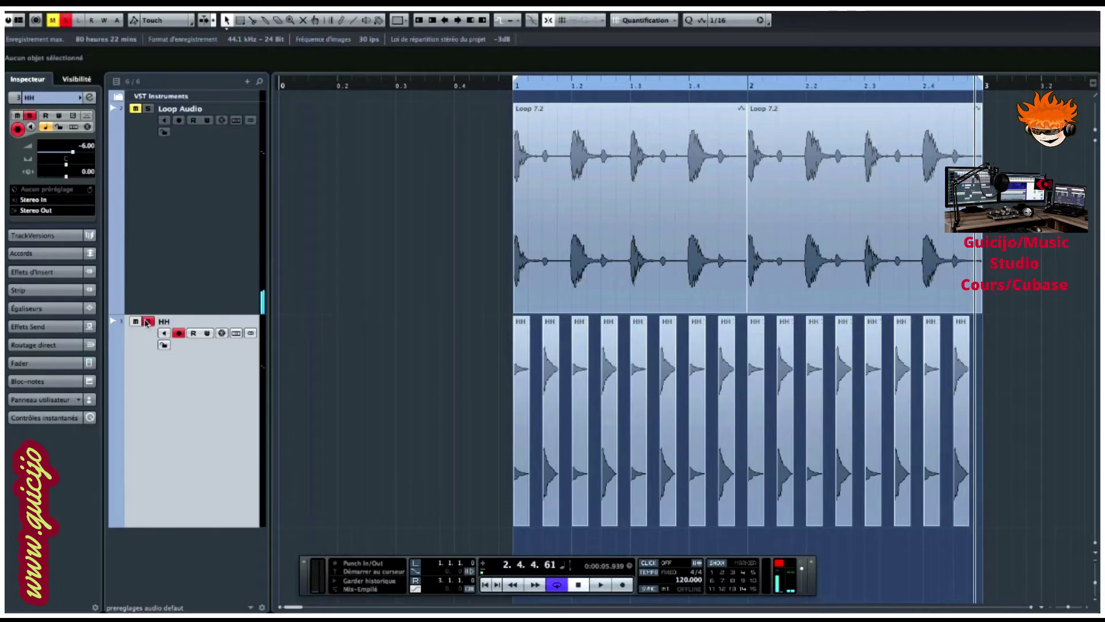
Step: Play back the soloed HH track, remove its solo and listen to both audio tracks together
left_click(507, 85)
key("space")
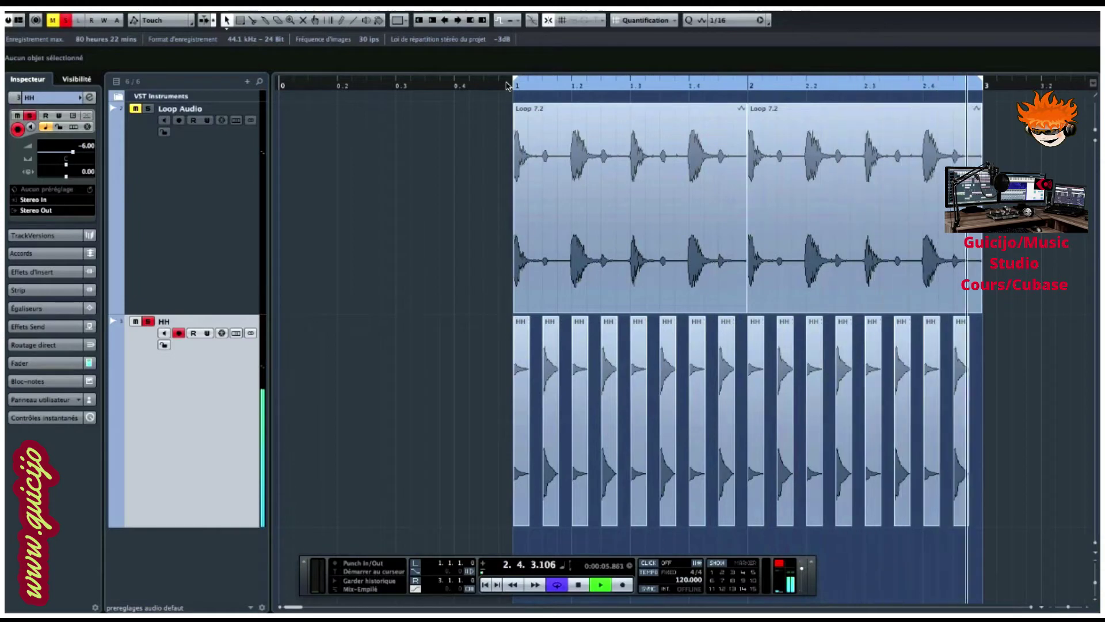
key("space")
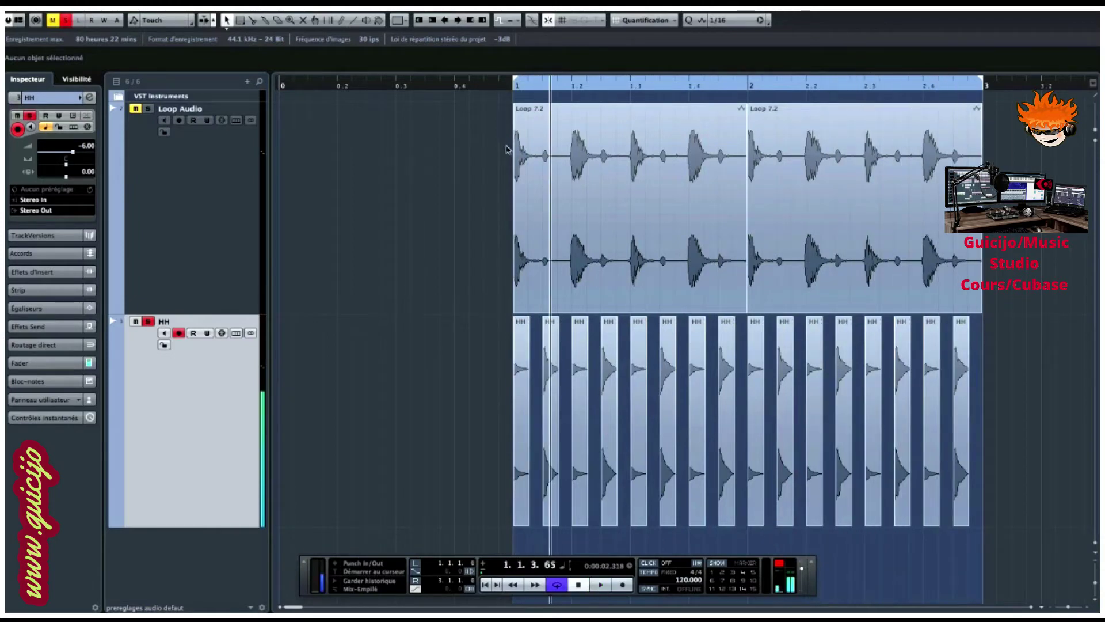
left_click(148, 321)
key("space")
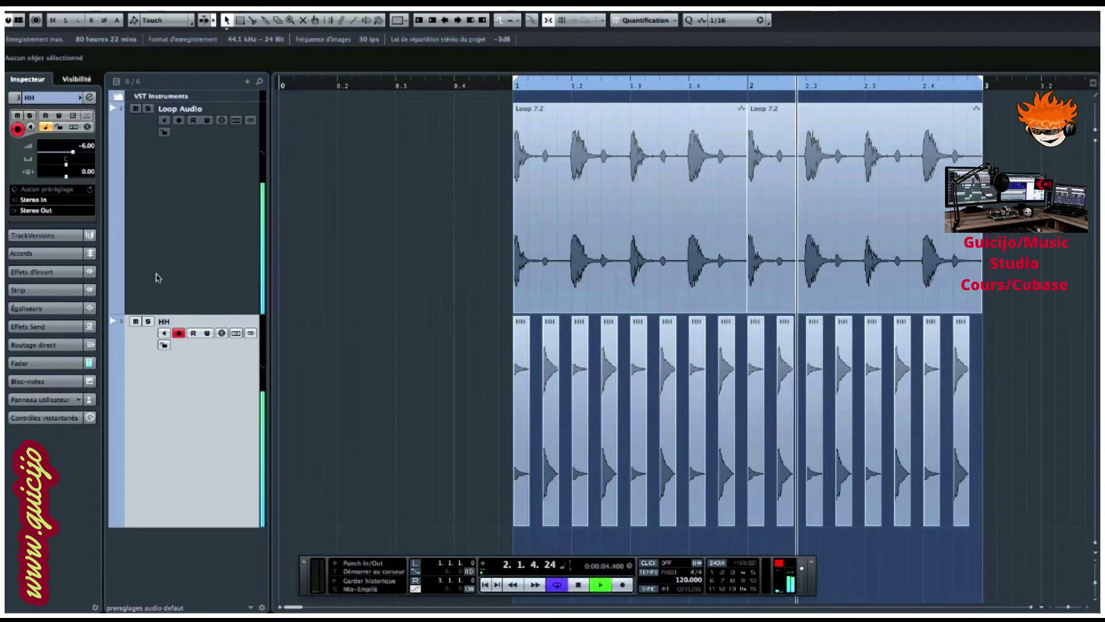
key("space")
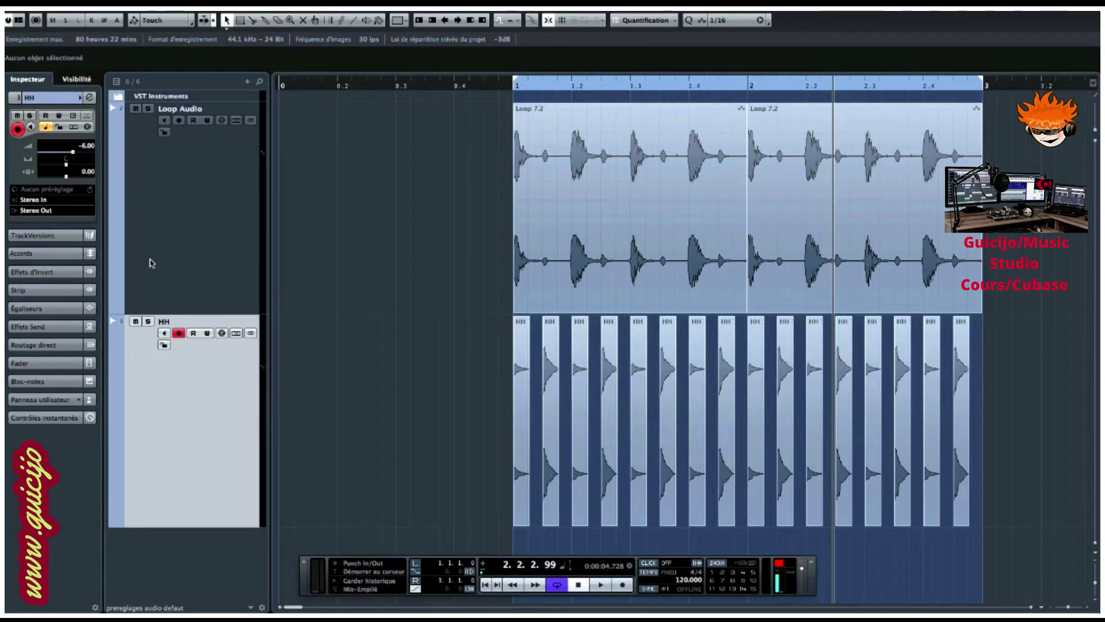
Step: Add one stereo group track named Bus Drums to the project
left_click(212, 246)
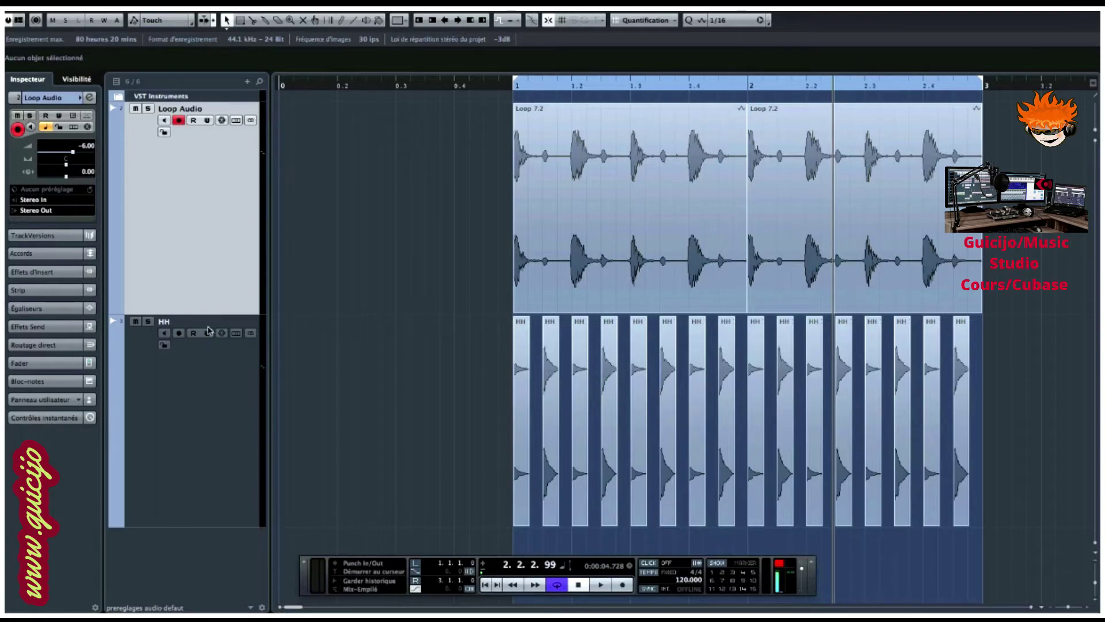
key("shift+g")
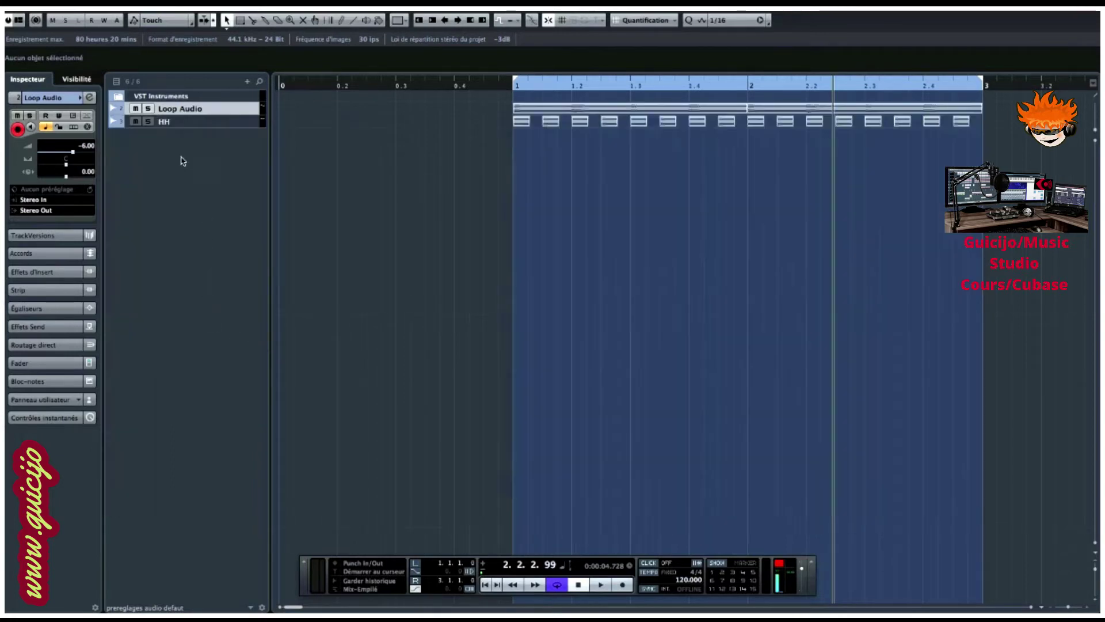
right_click(178, 179)
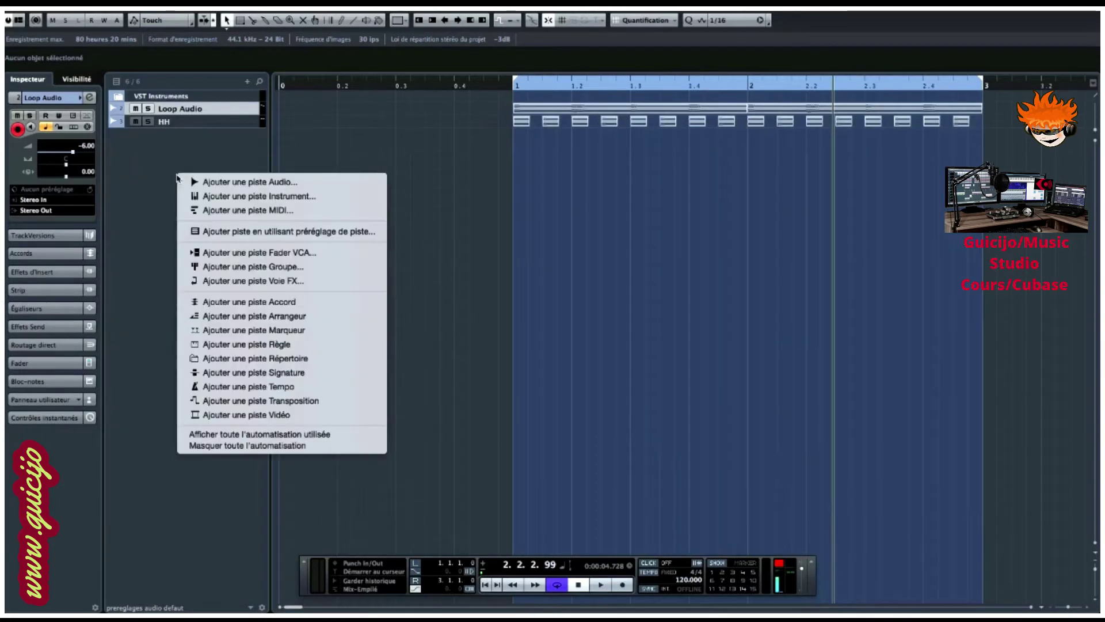
left_click(200, 266)
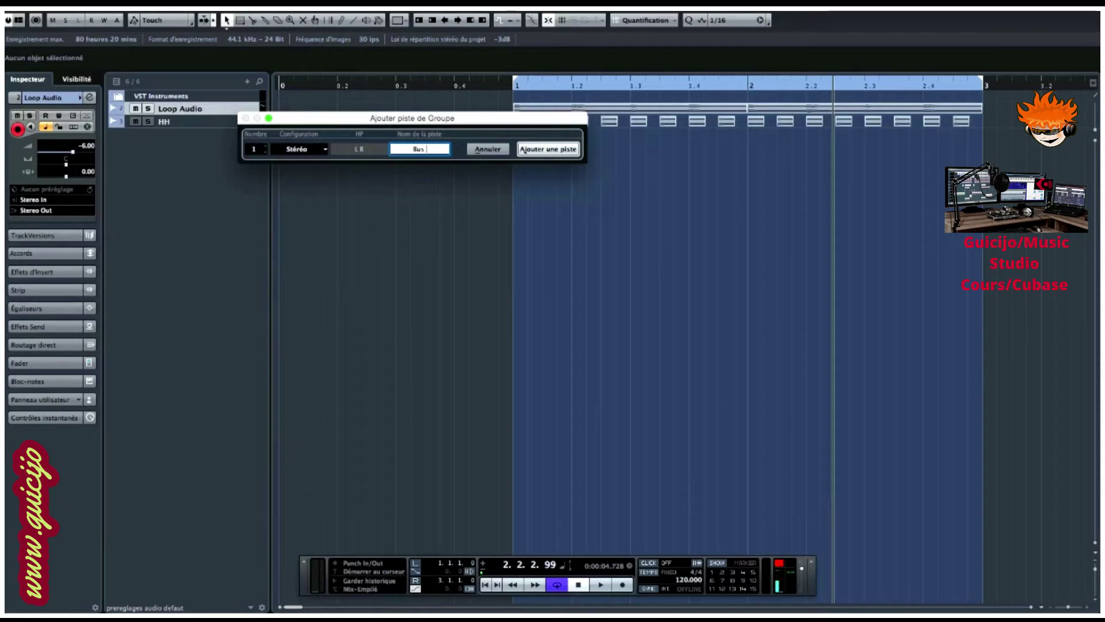
type("Bus Drums")
left_click(524, 151)
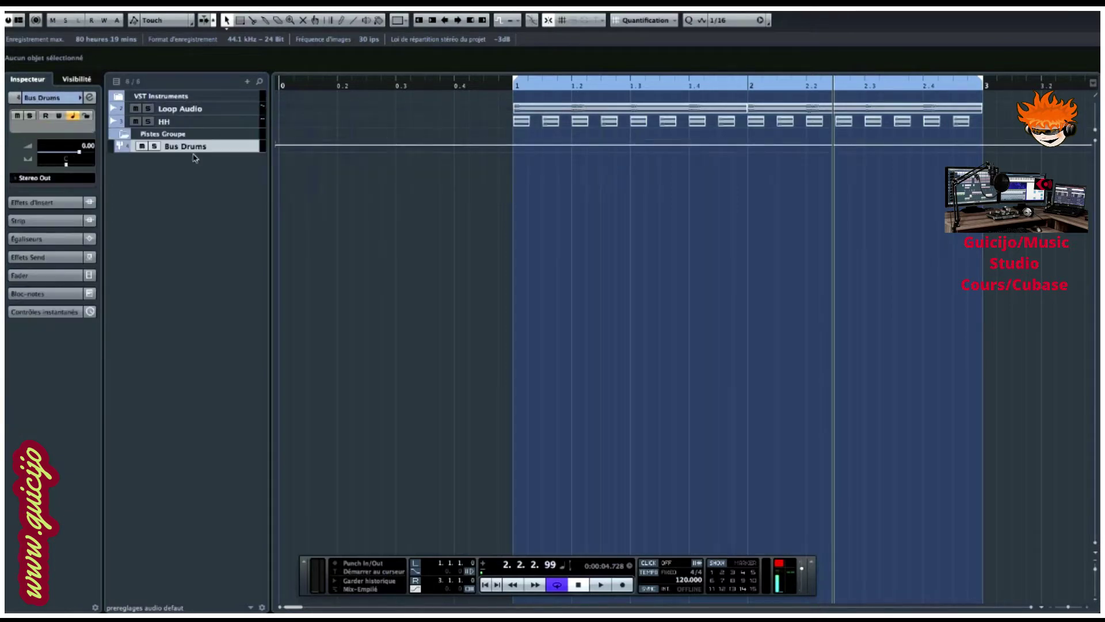
Step: Assign the full drum kit picture to the Bus Drums track and move the track above Loop Audio
key("z")
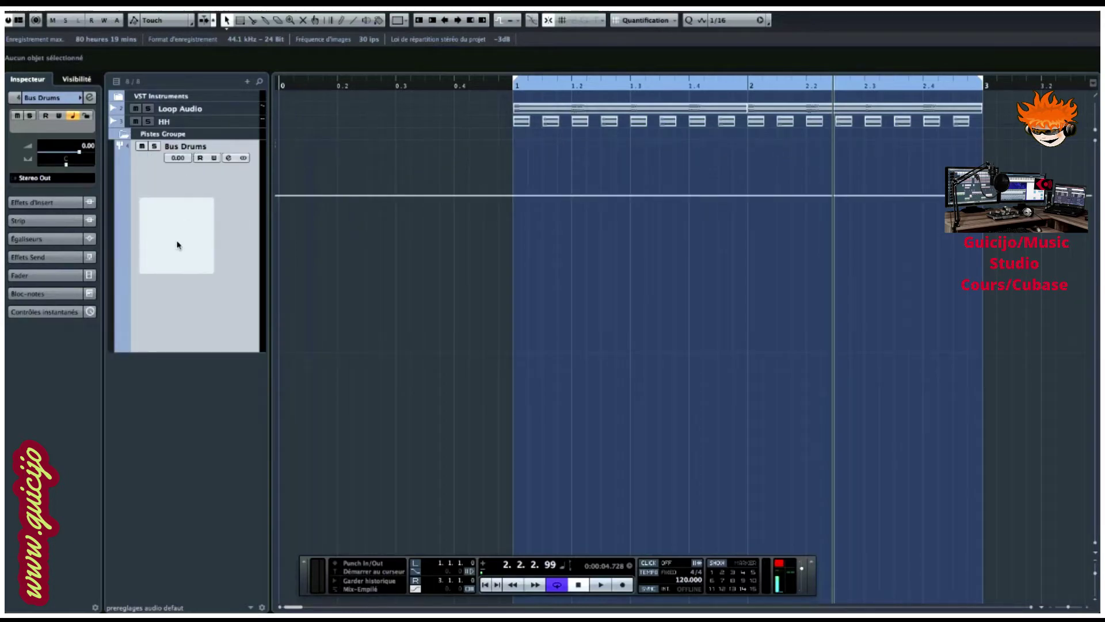
double_click(177, 245)
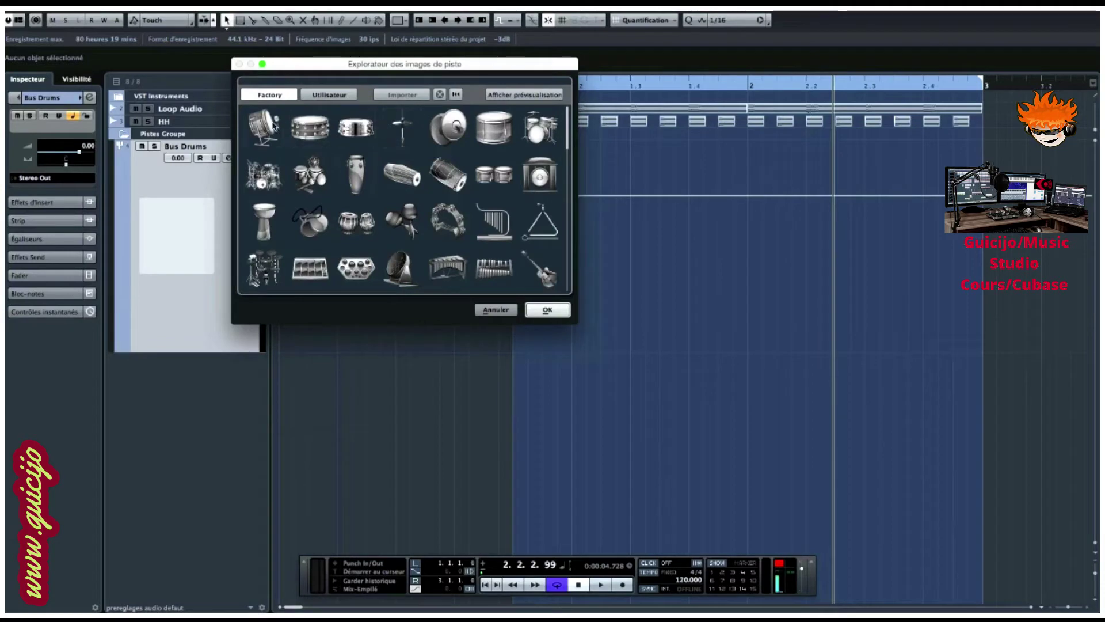
left_click(269, 181)
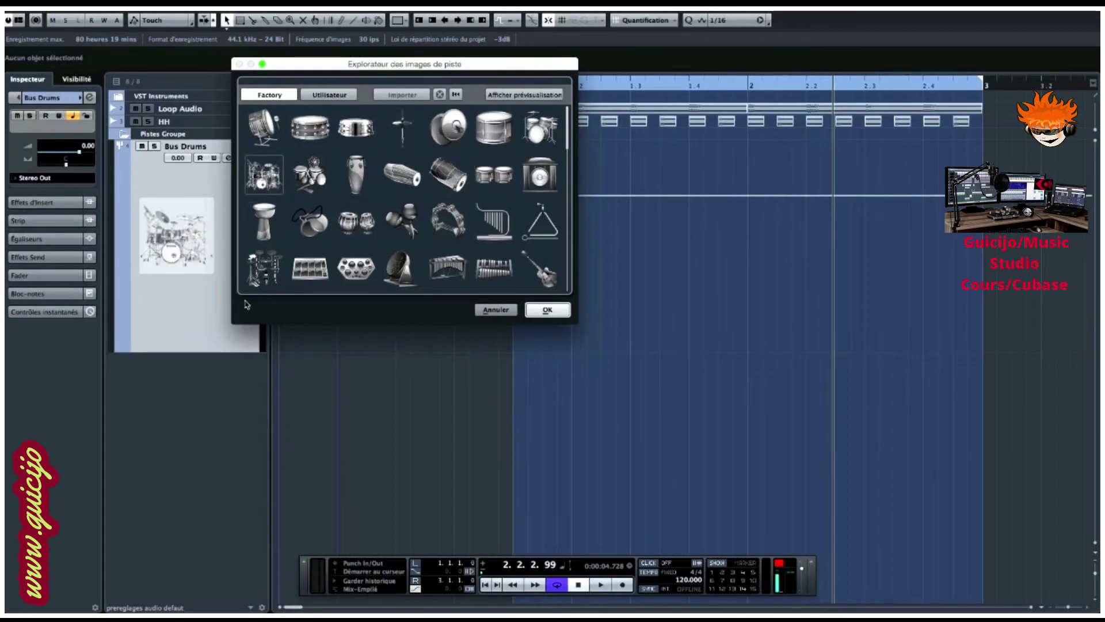
left_click(547, 310)
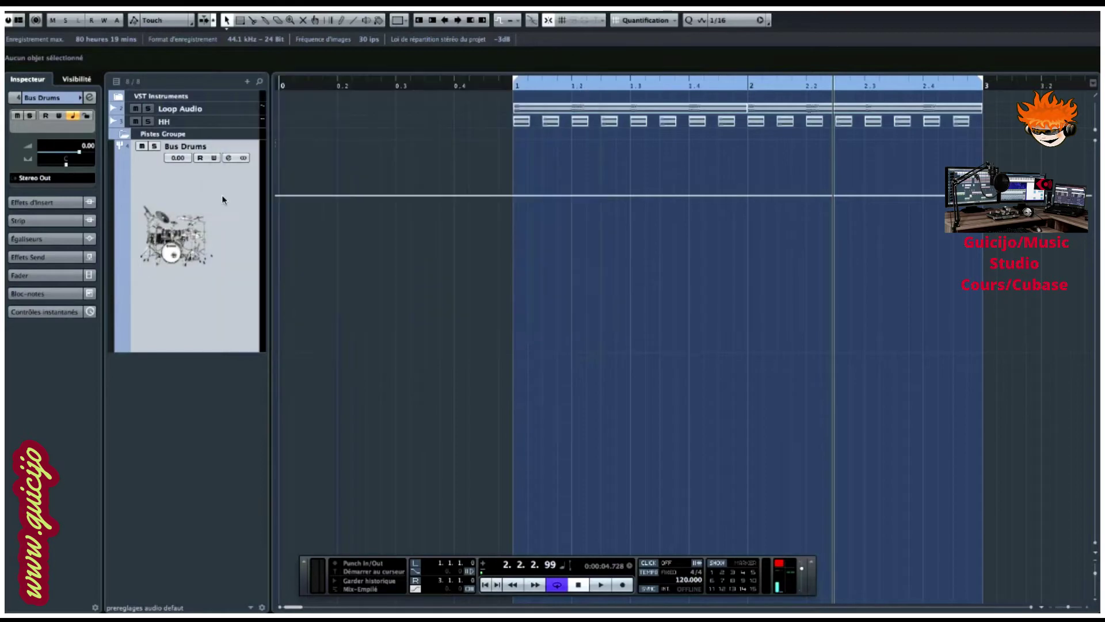
left_click_drag(214, 147, 211, 115)
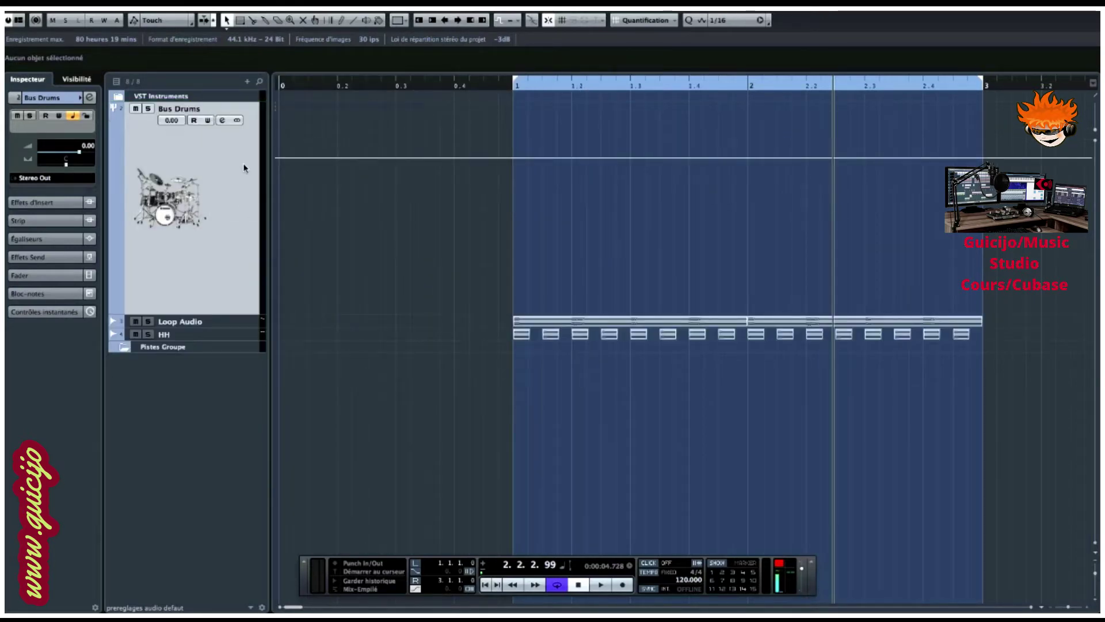
right_click(191, 323)
left_click(187, 323)
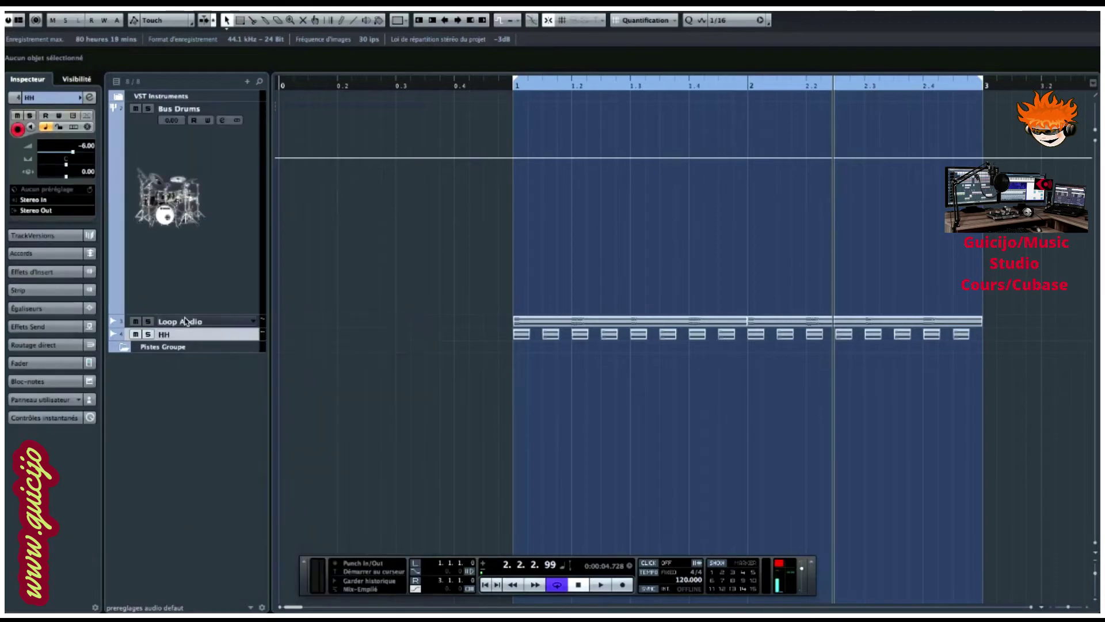
left_click(185, 336)
left_click(225, 249)
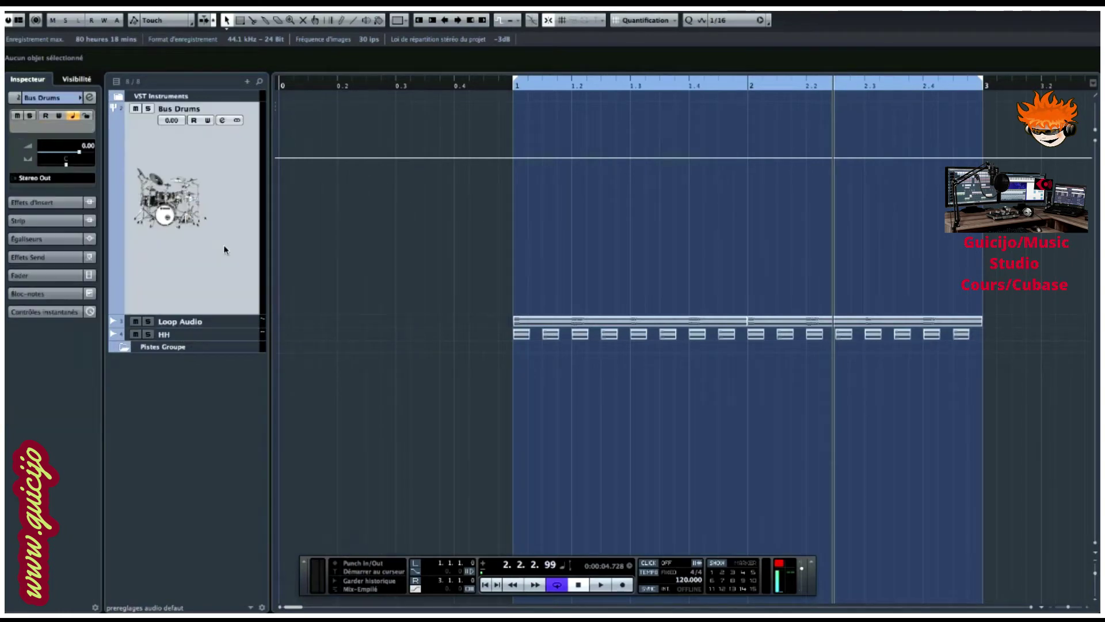
Step: Route the output of the Loop Audio track to the Bus Drums group
left_click(199, 321)
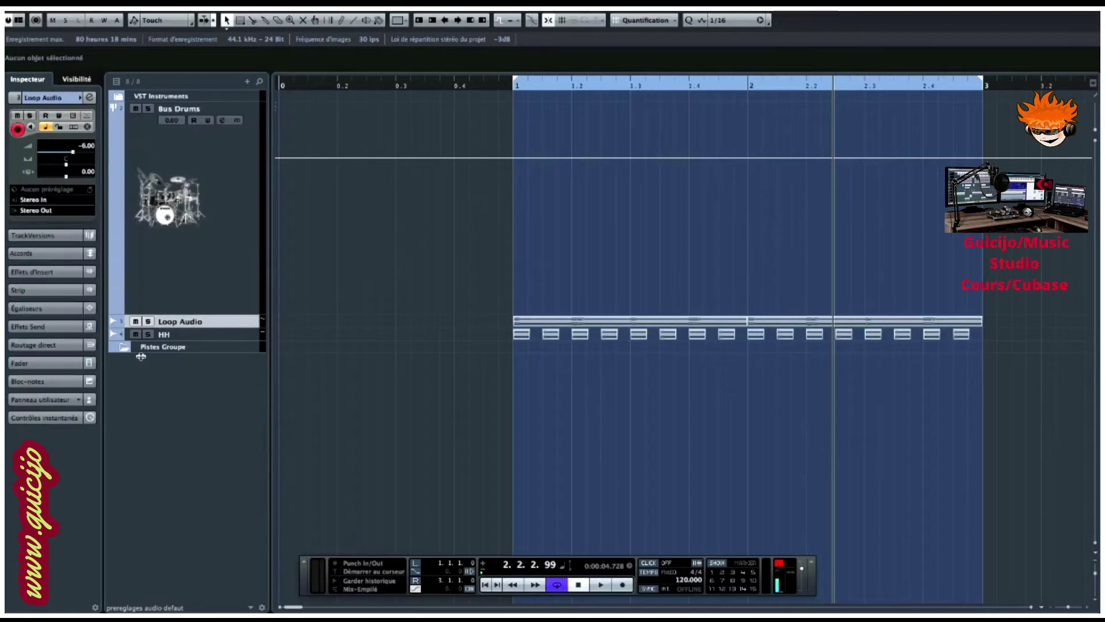
left_click(168, 319)
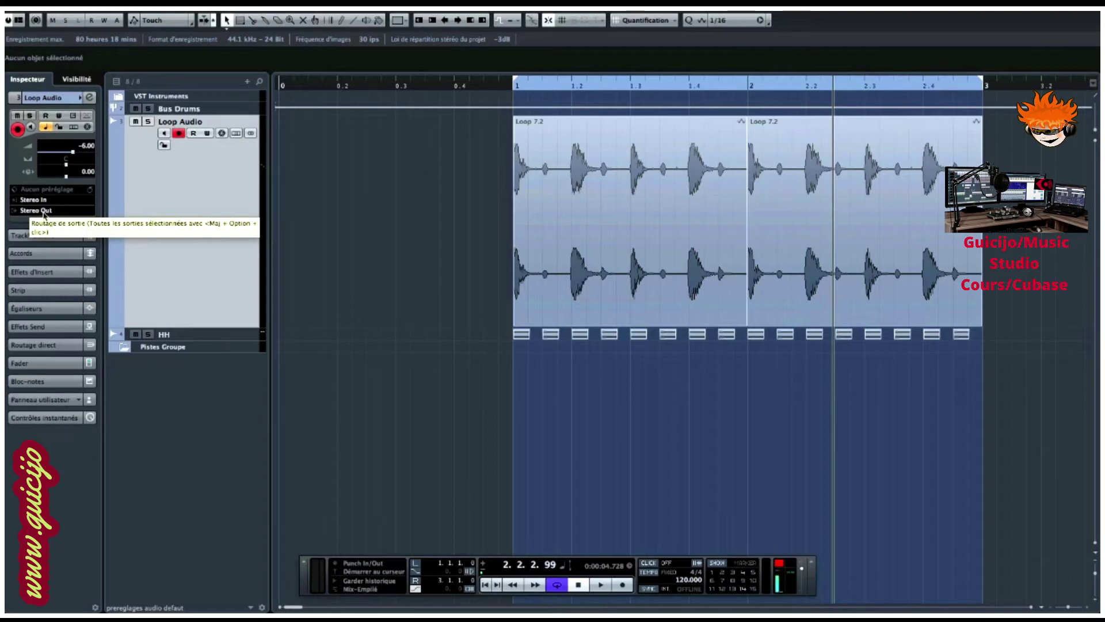
left_click(40, 215)
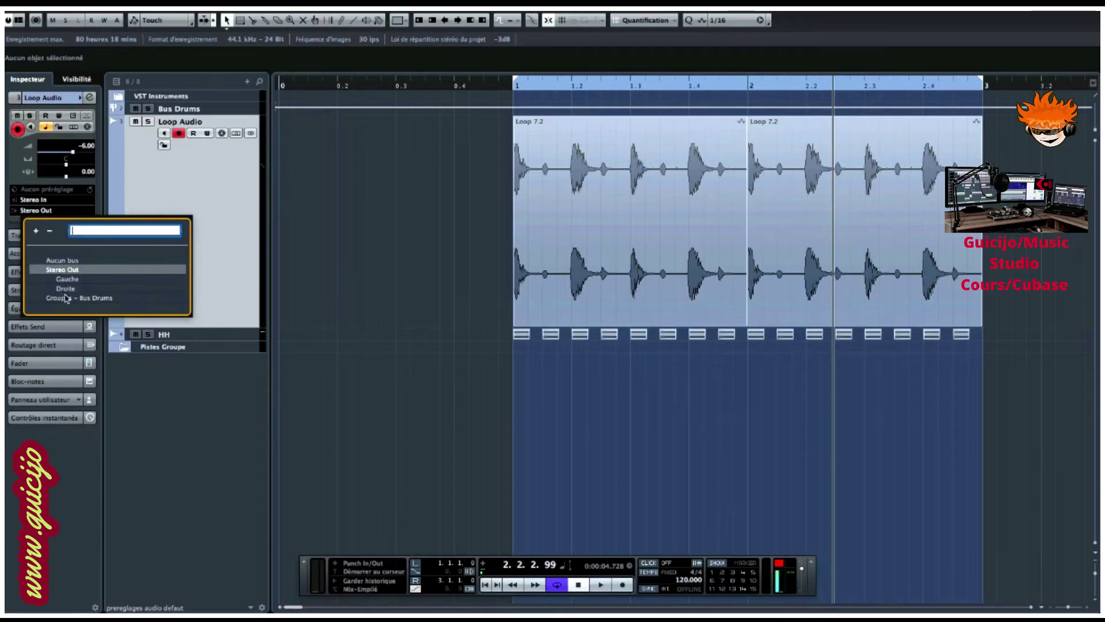
left_click(95, 297)
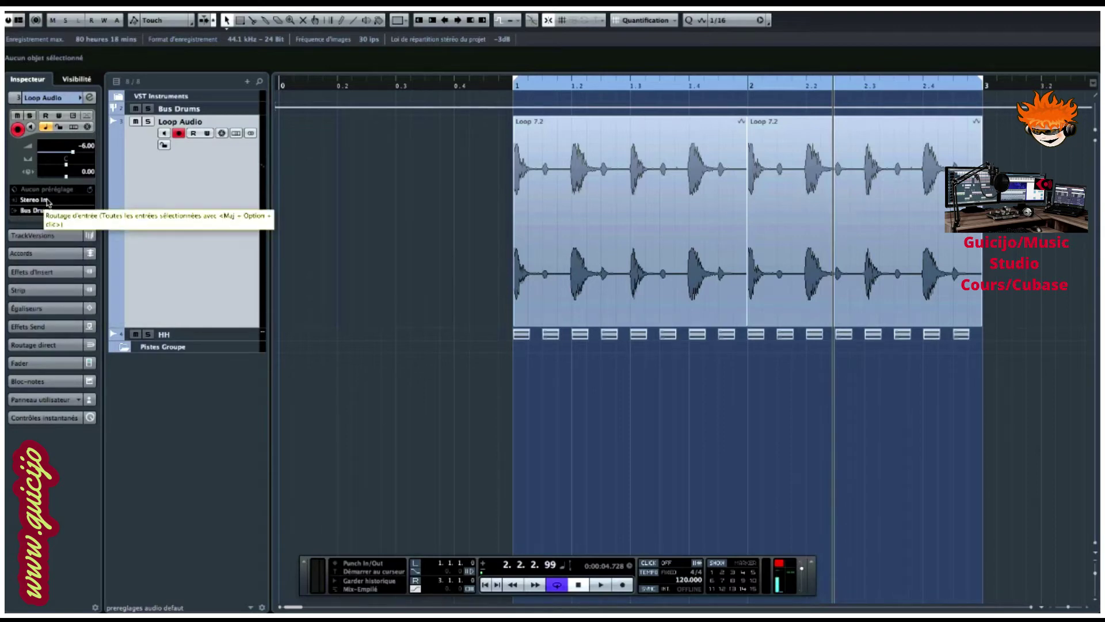
Step: Play the loop and briefly solo the Bus Drums track to check which tracks feed the group
left_click(208, 113)
key("space")
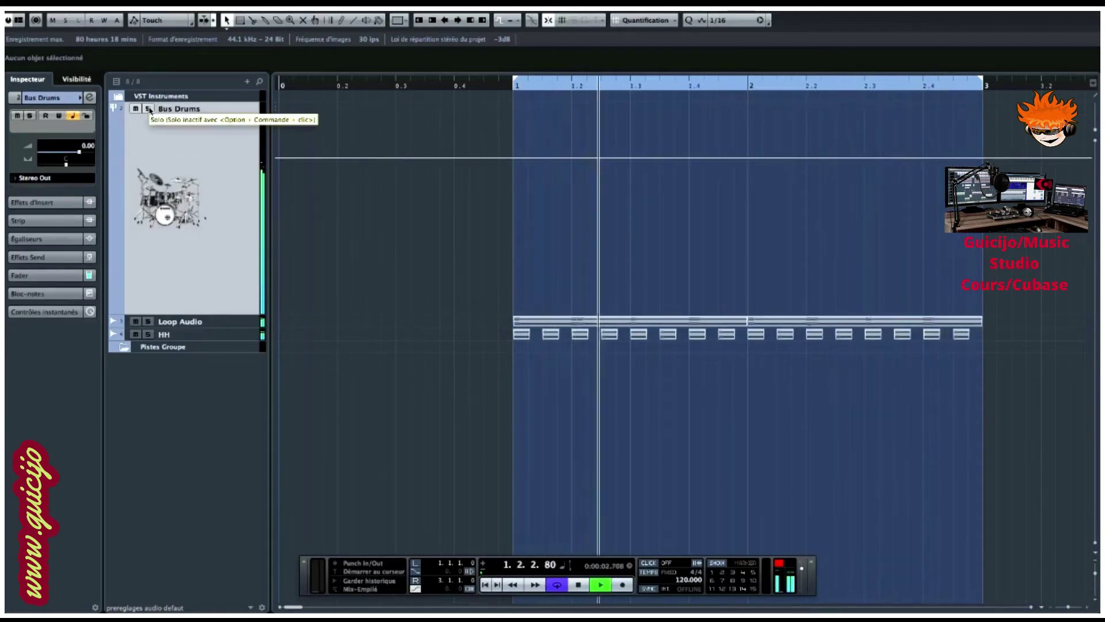
left_click(149, 109)
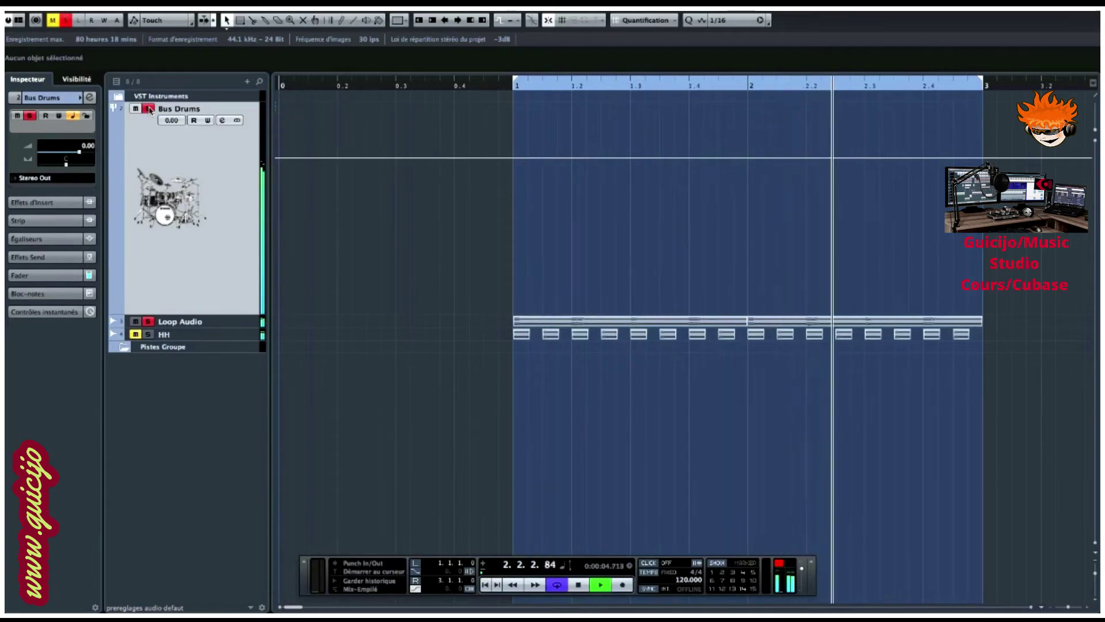
left_click(149, 109)
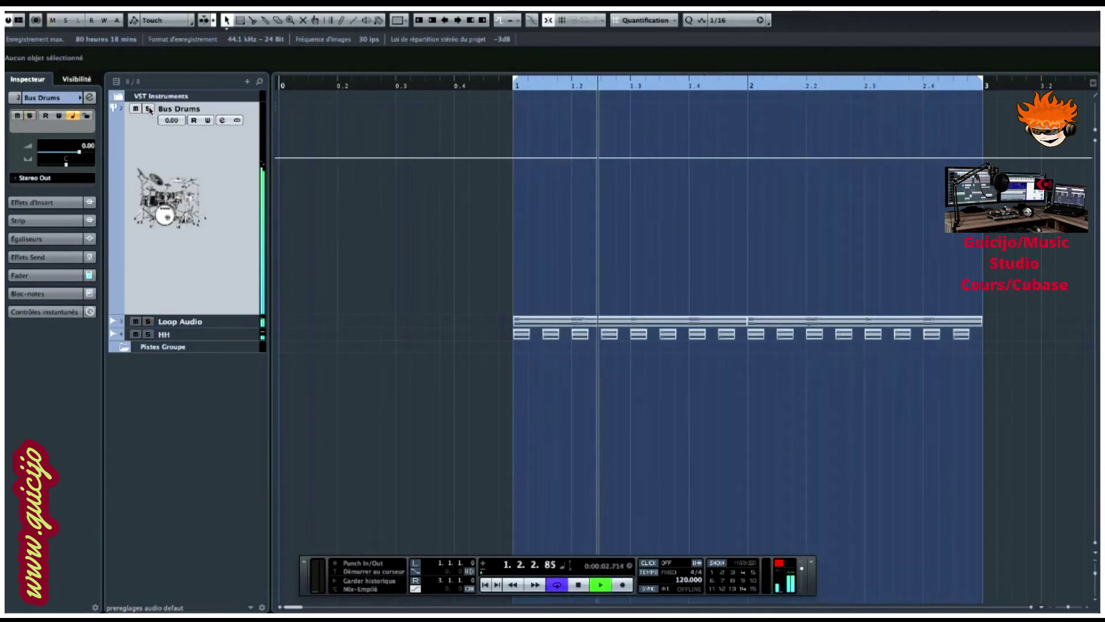
key("space")
Step: Route the output of the HH track to the Bus Drums group
left_click(198, 335)
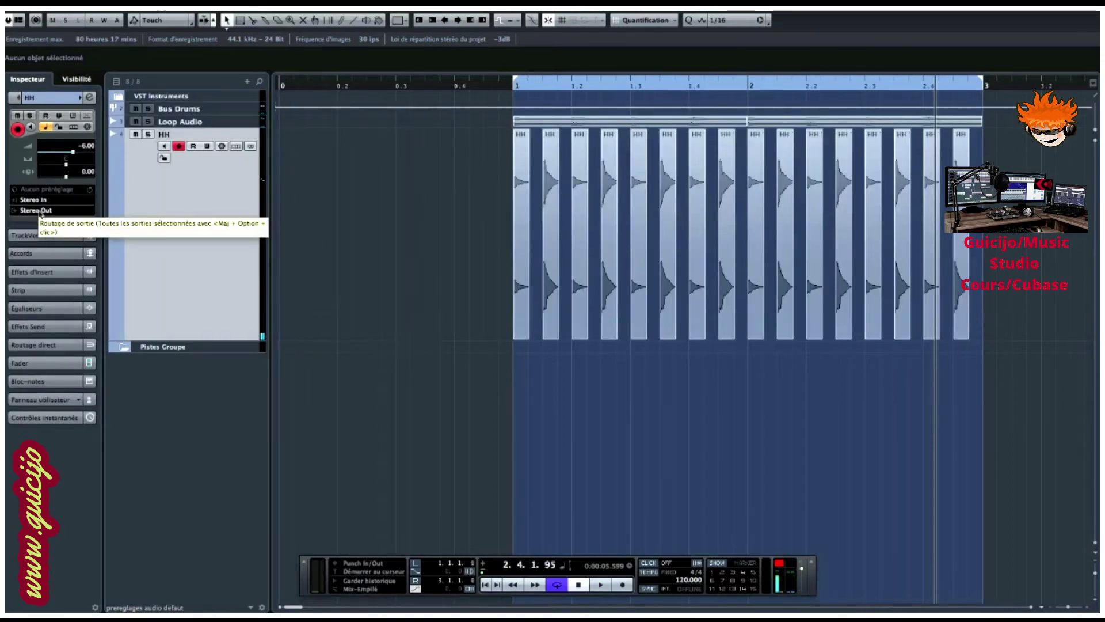
left_click(39, 211)
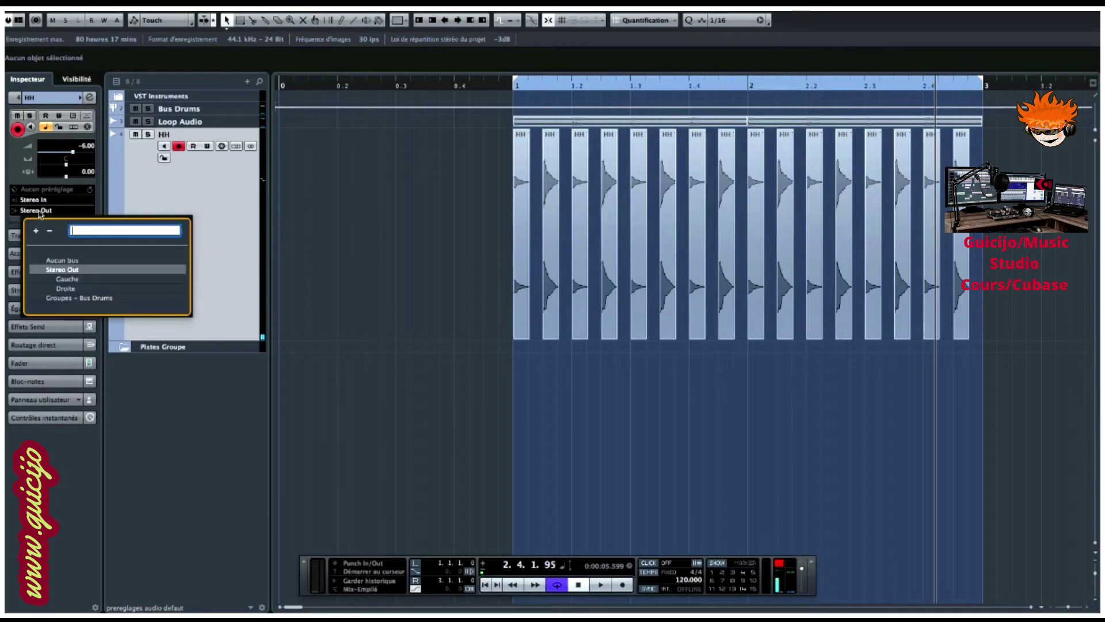
left_click(103, 298)
left_click(103, 302)
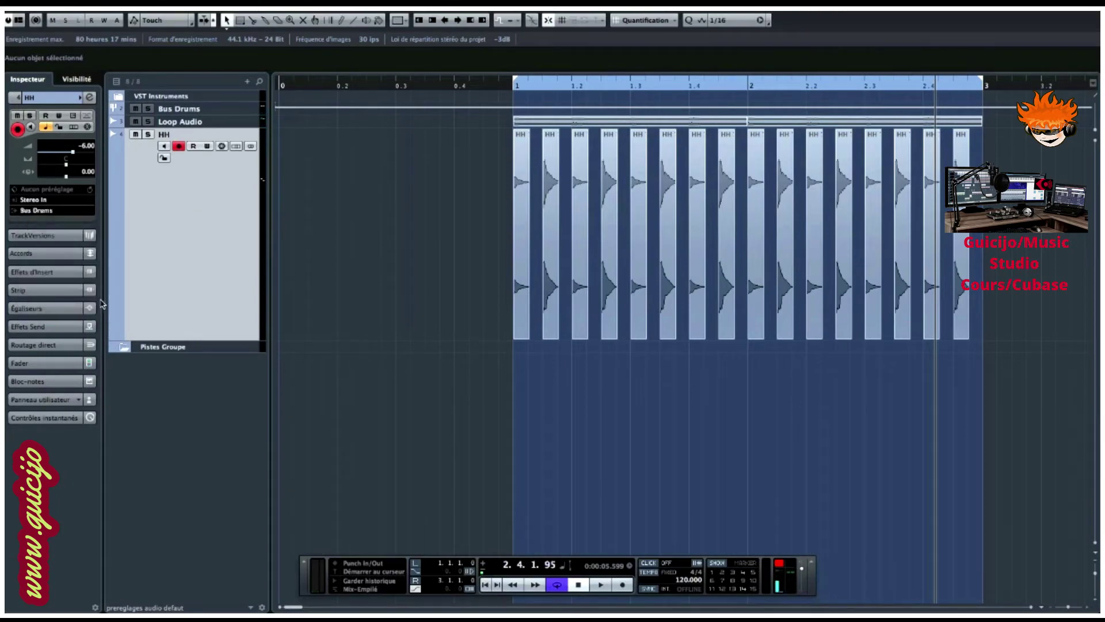
Step: Enlarge the Bus Drums track and play the loop to check the group's level meter
left_click(179, 110)
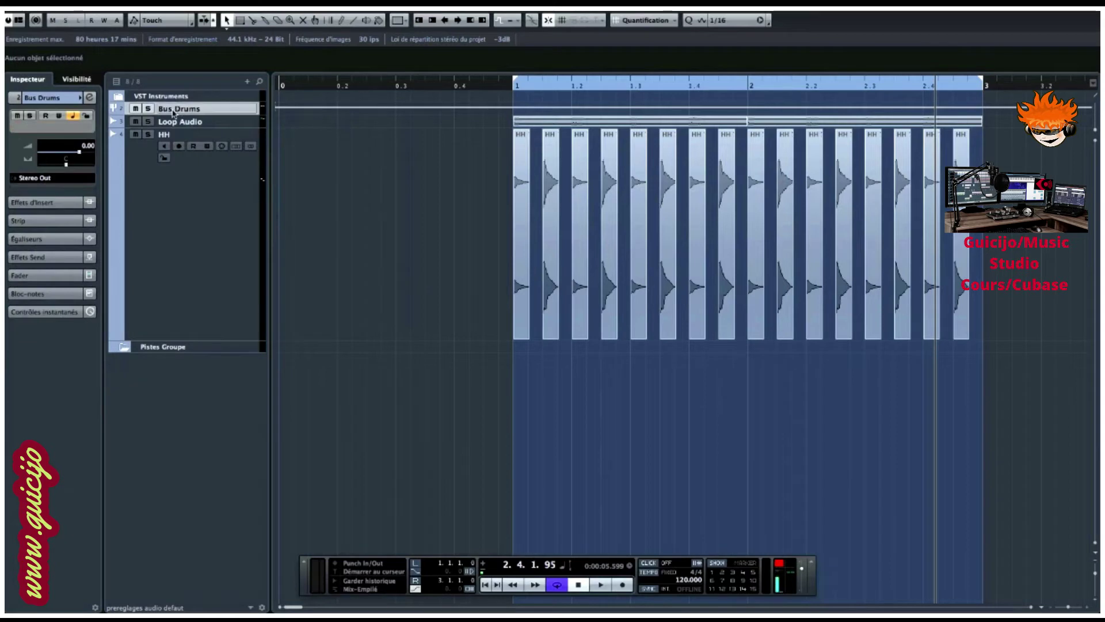
key("z")
key("space")
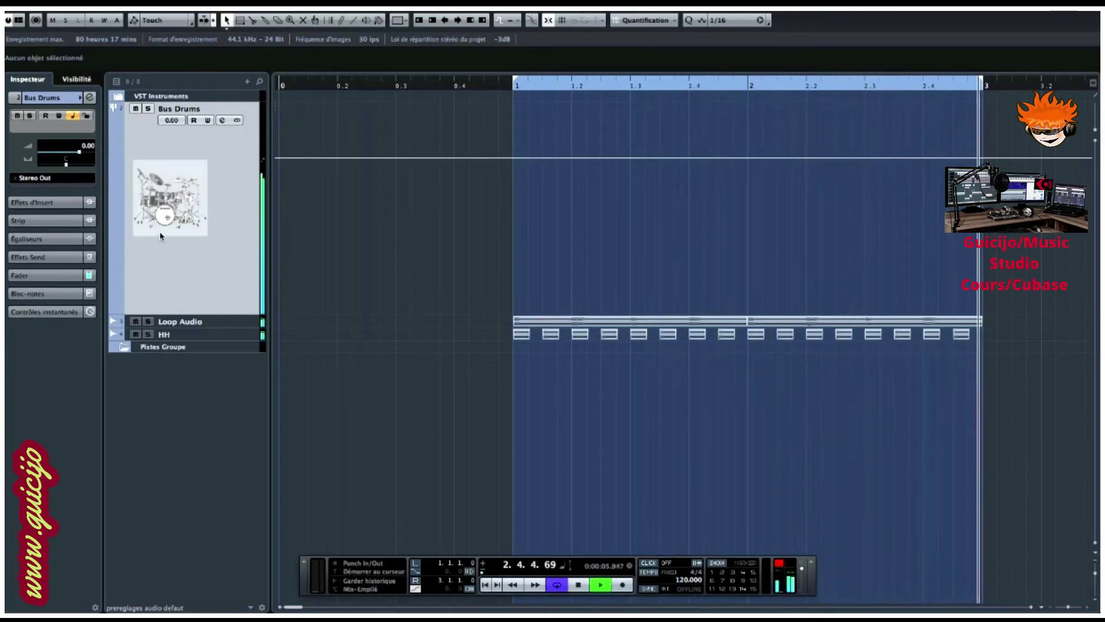
key("space")
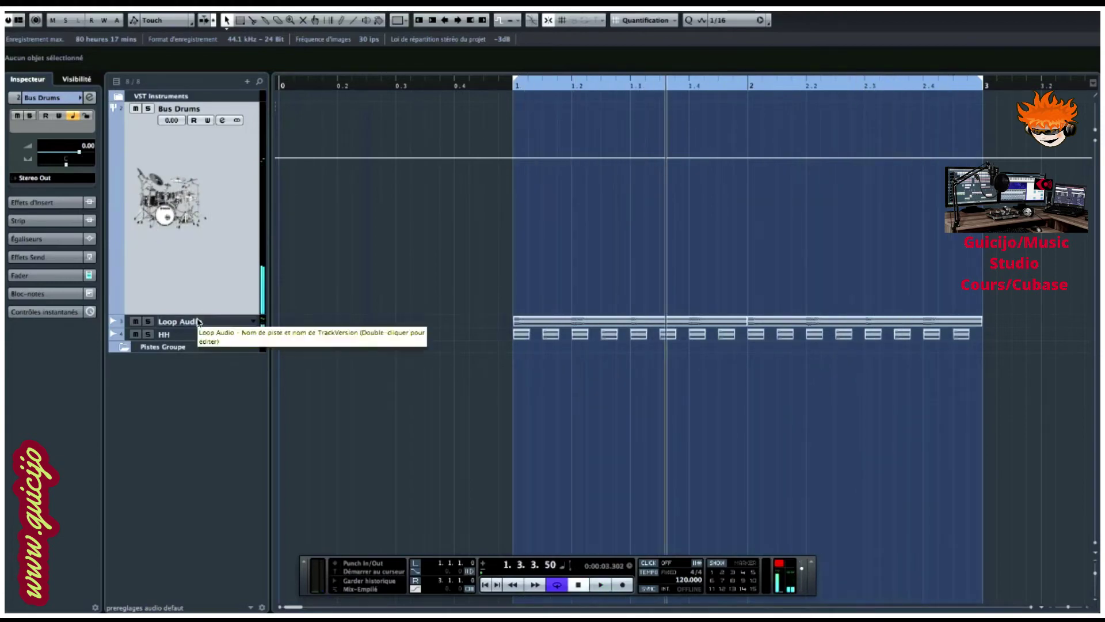
Step: Lower the Bus Drums group volume to about -3.73 dB while the loop plays
left_click(187, 334)
left_click(189, 321)
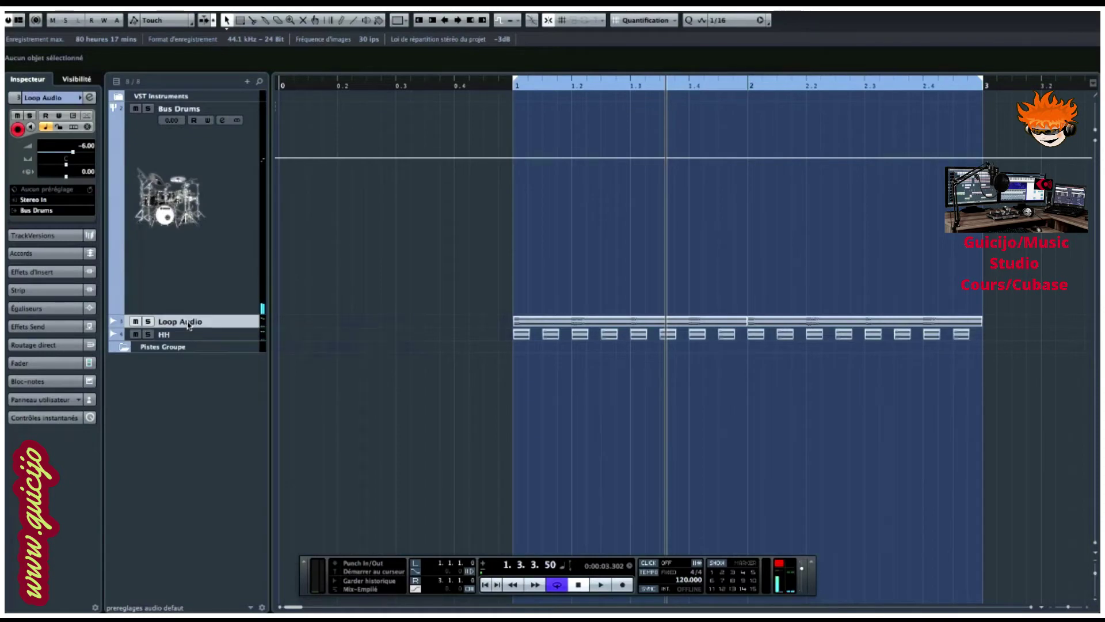
left_click(152, 151)
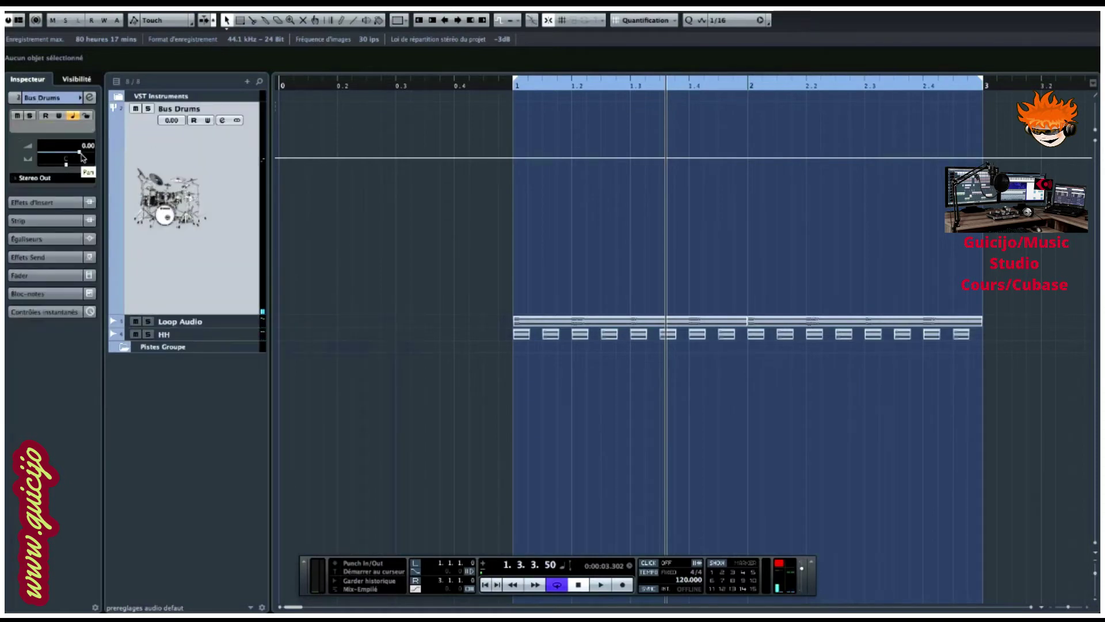
key("space")
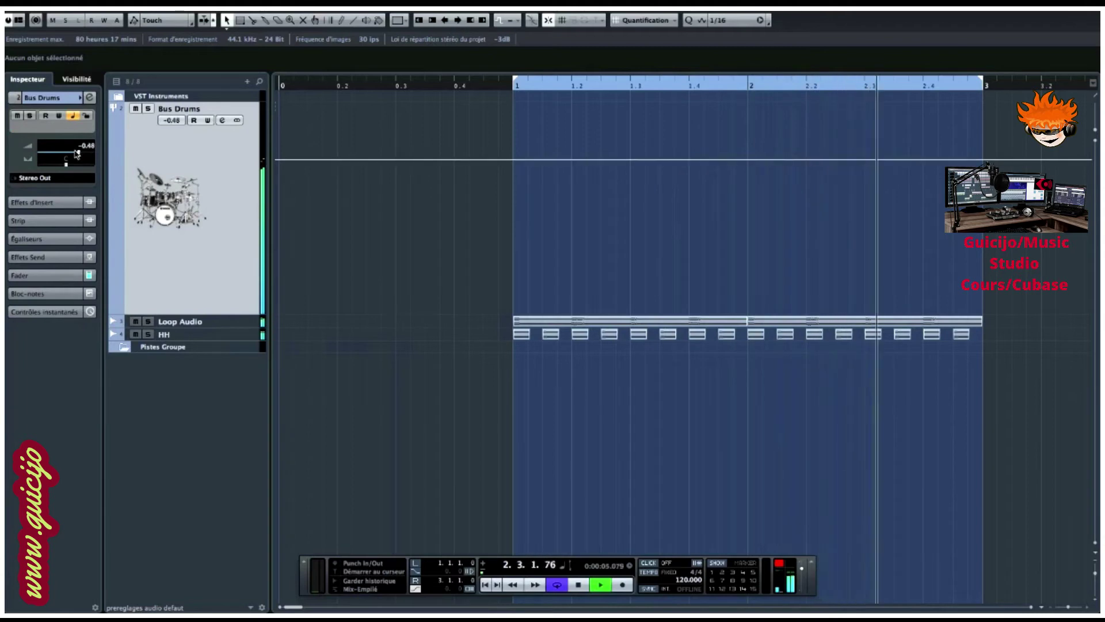
mouse_move(80, 153)
left_mouse_down()
mouse_move(57, 157)
mouse_move(76, 156)
left_mouse_up()
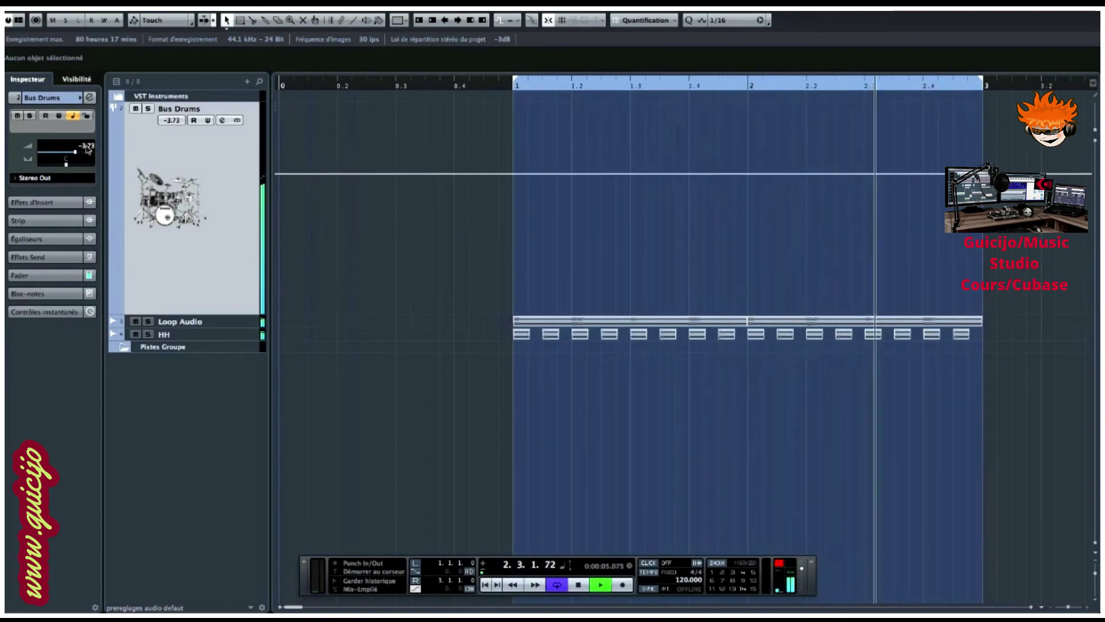
Step: Reset the Bus Drums group volume to 0 dB and stop playback
double_click(86, 147)
type("0")
key("Return")
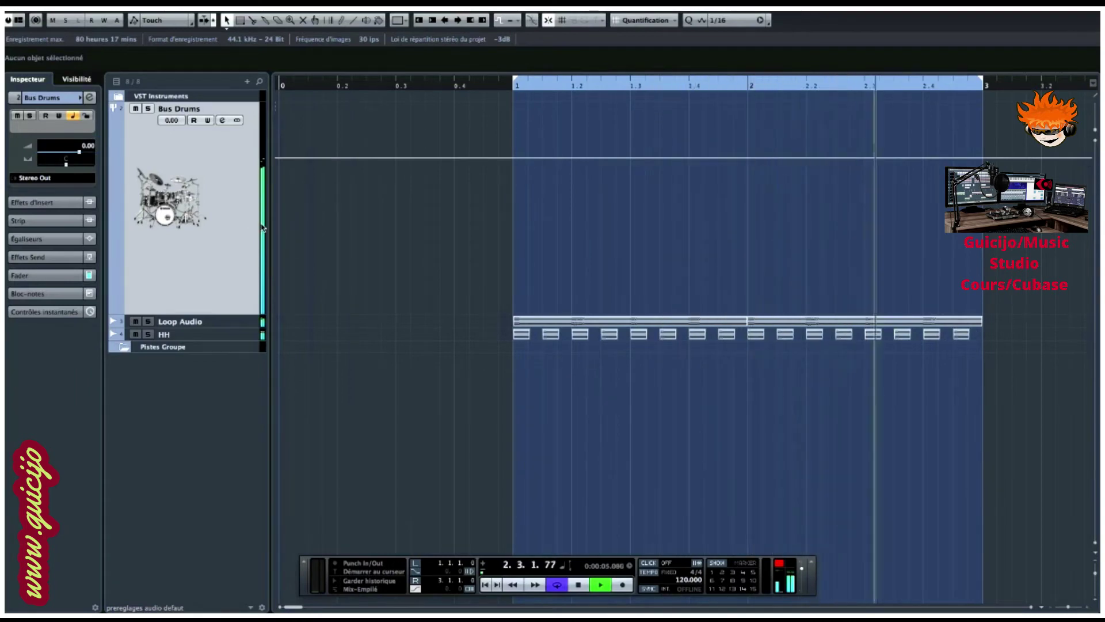
key("space")
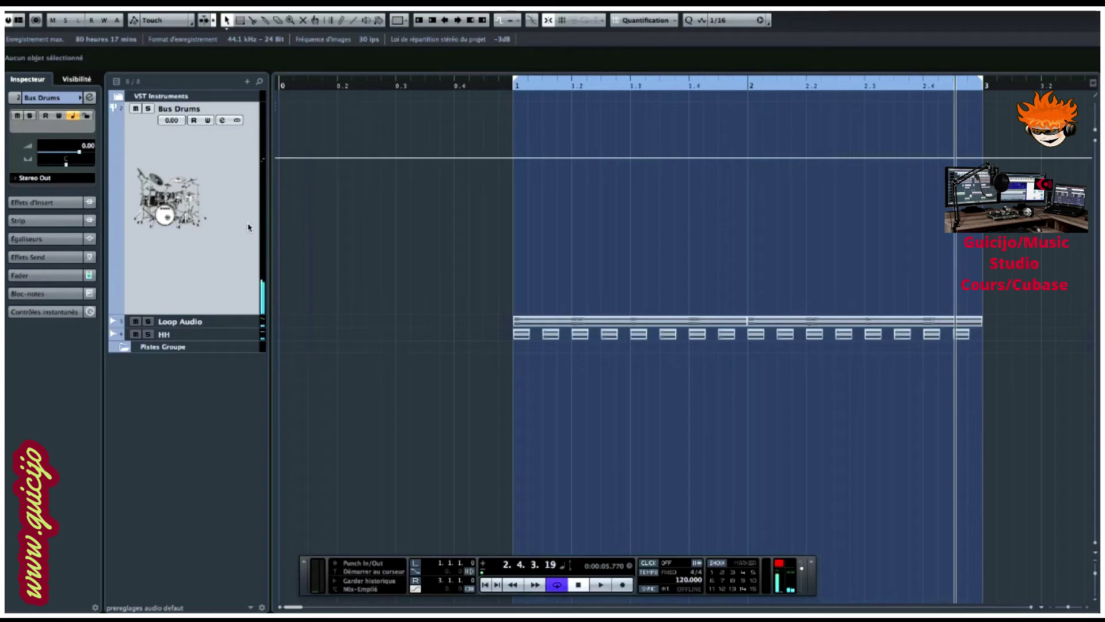
Step: Solo the Bus Drums group during playback, and switch the HH track's output to Stereo Out
left_click(148, 109)
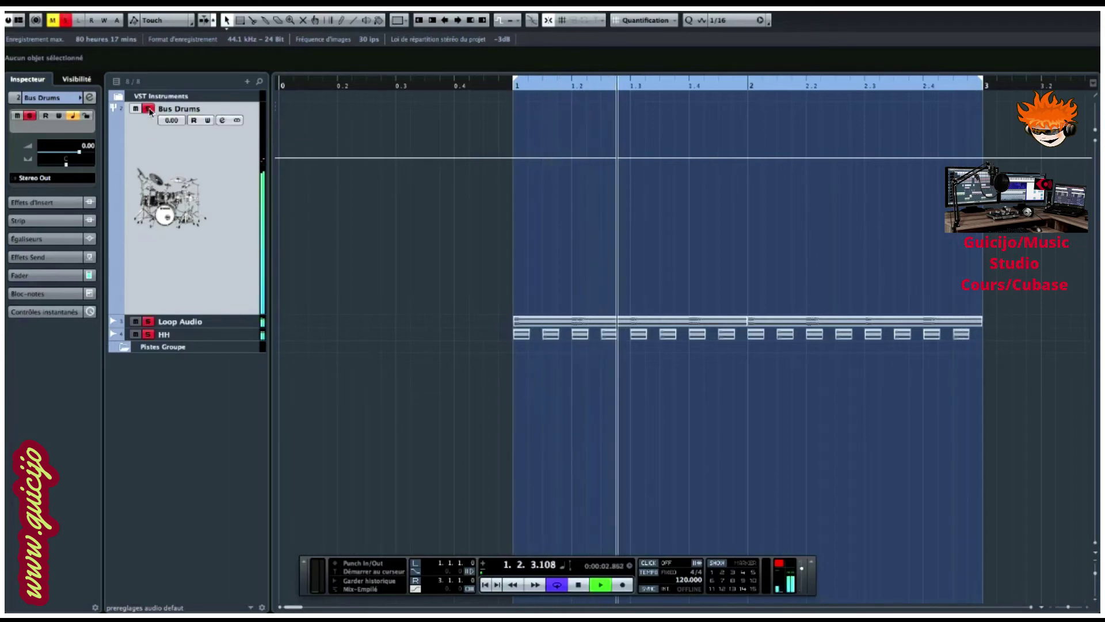
left_click(185, 335)
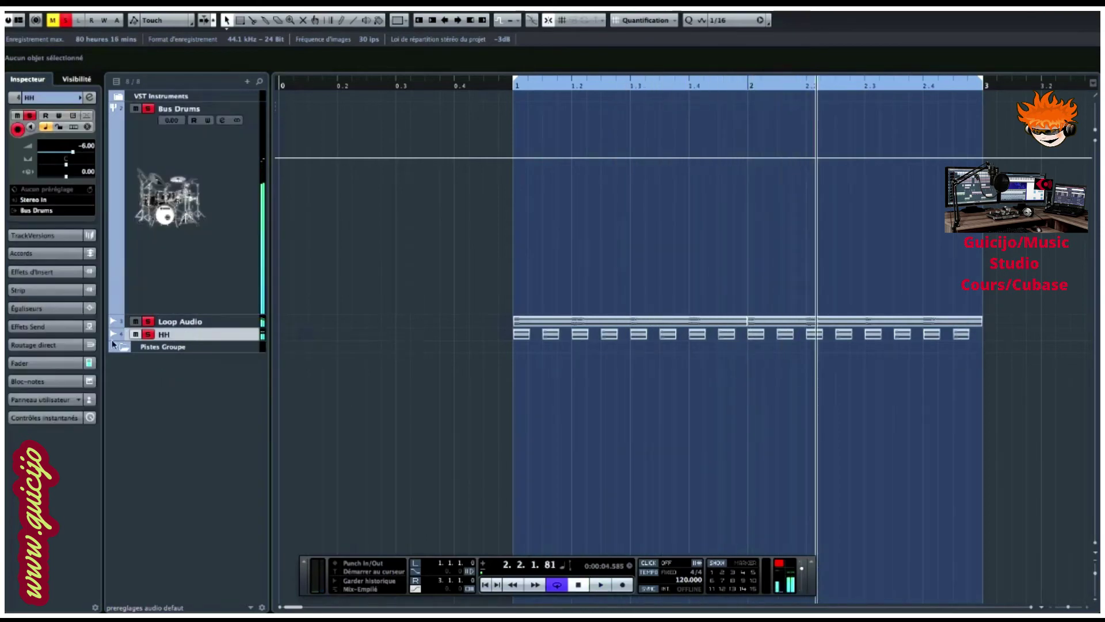
left_click(37, 211)
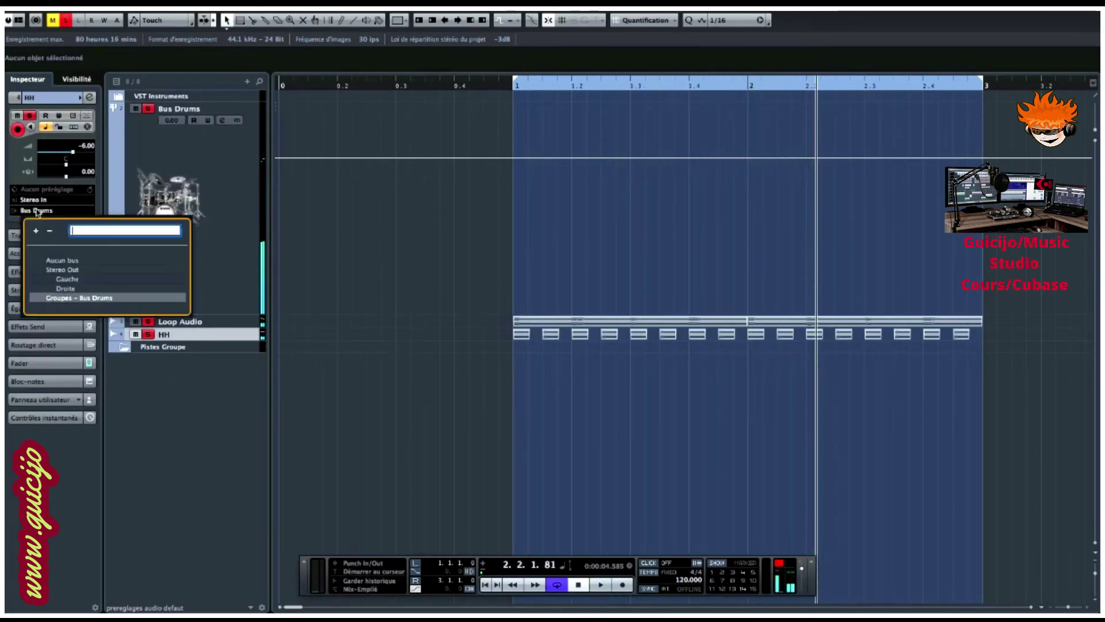
left_click(70, 271)
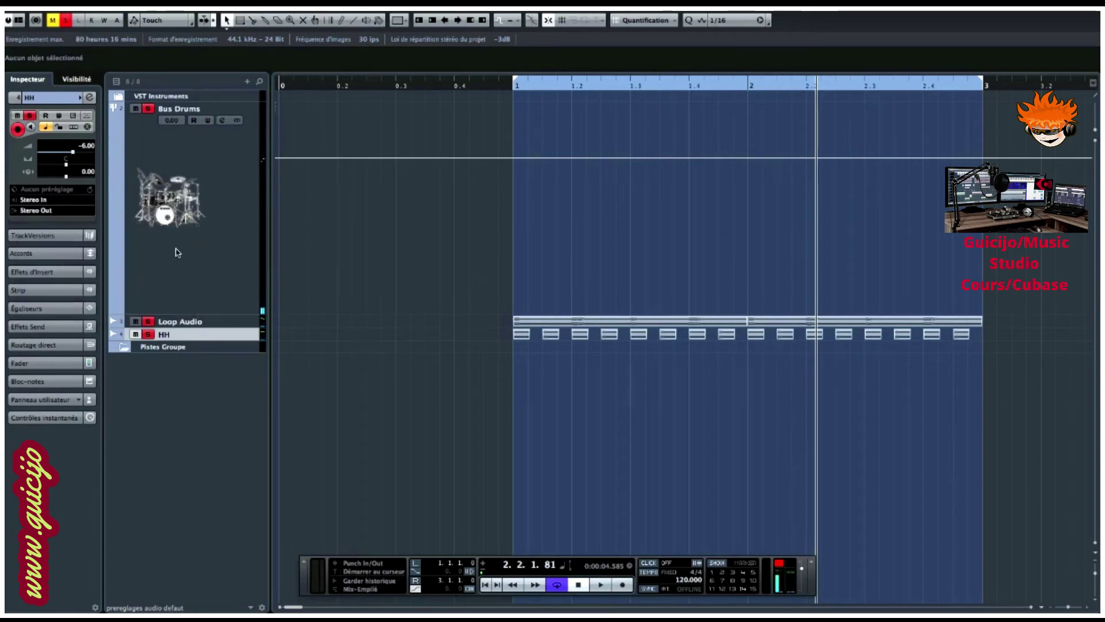
Step: Play the loop with the Bus Drums solo off, and solo the group again to compare before stopping playback
left_click(222, 243)
left_click(148, 108)
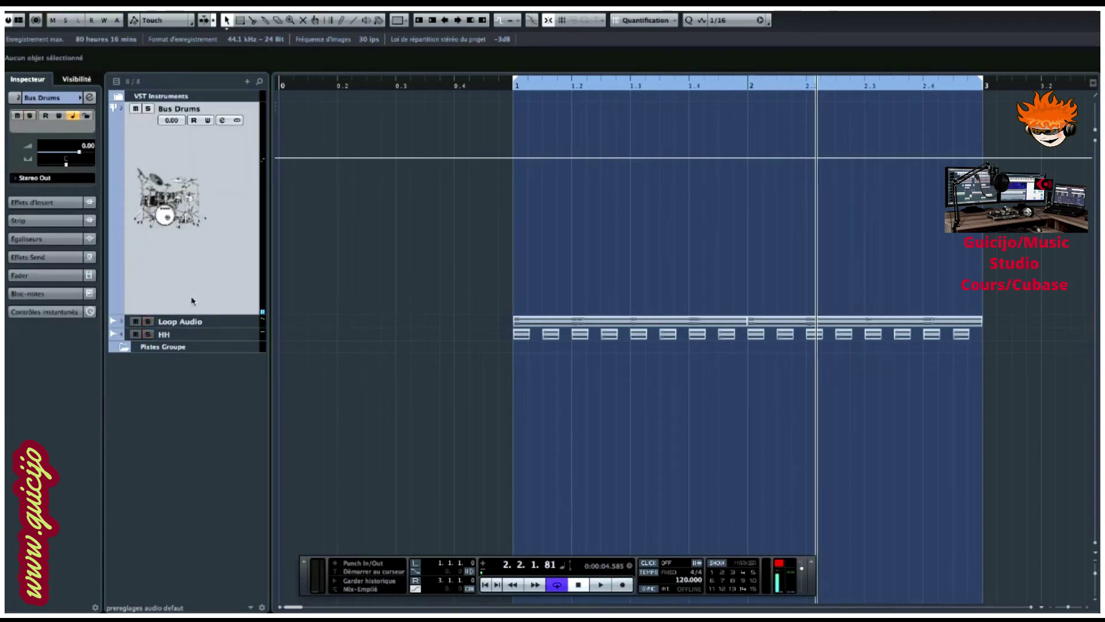
key("space")
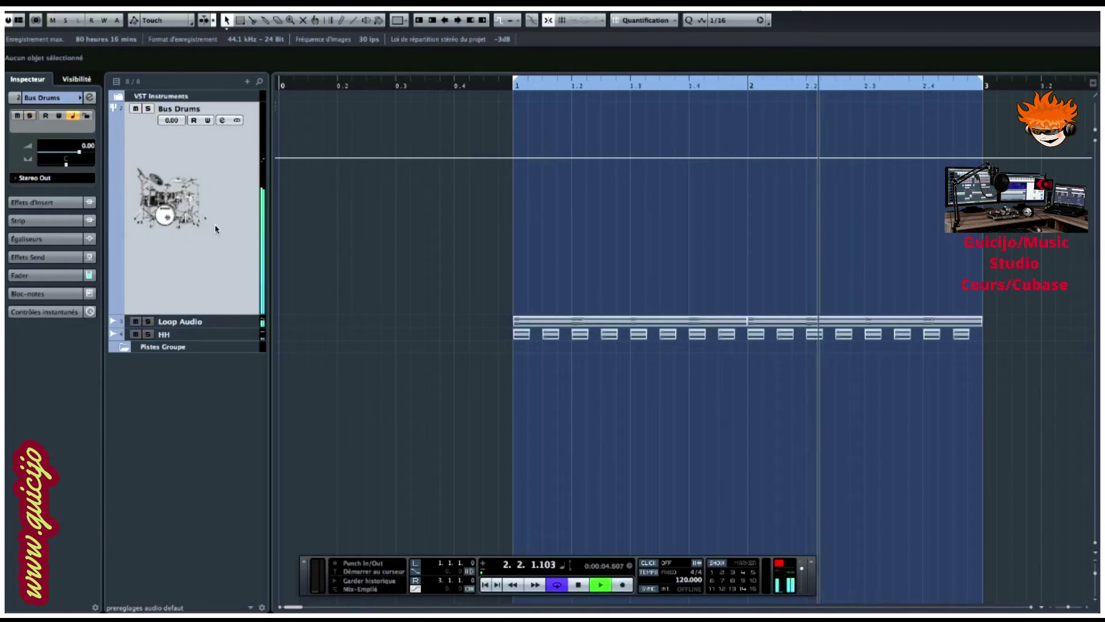
left_click(148, 110)
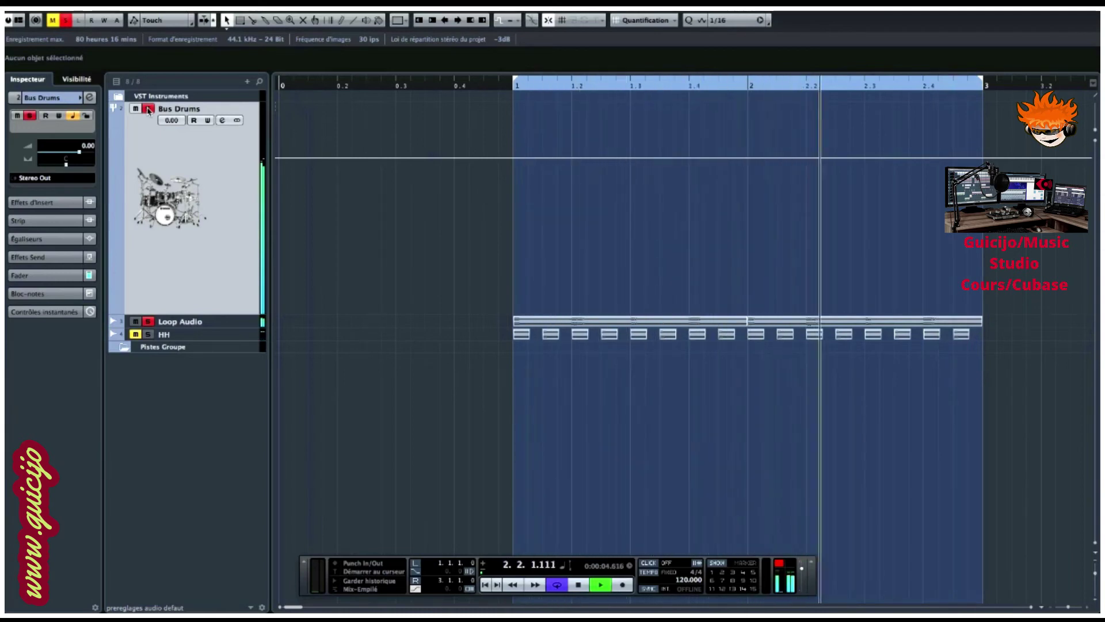
key("space")
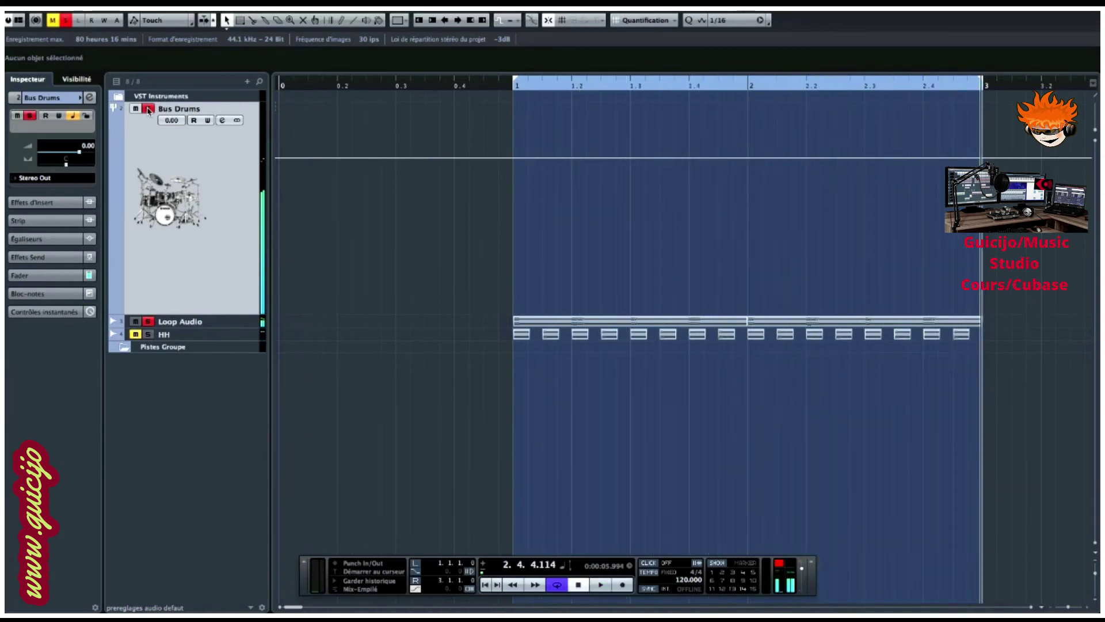
Step: Route the HH track's output back to the Bus Drums group and turn off the group's solo
left_click(190, 335)
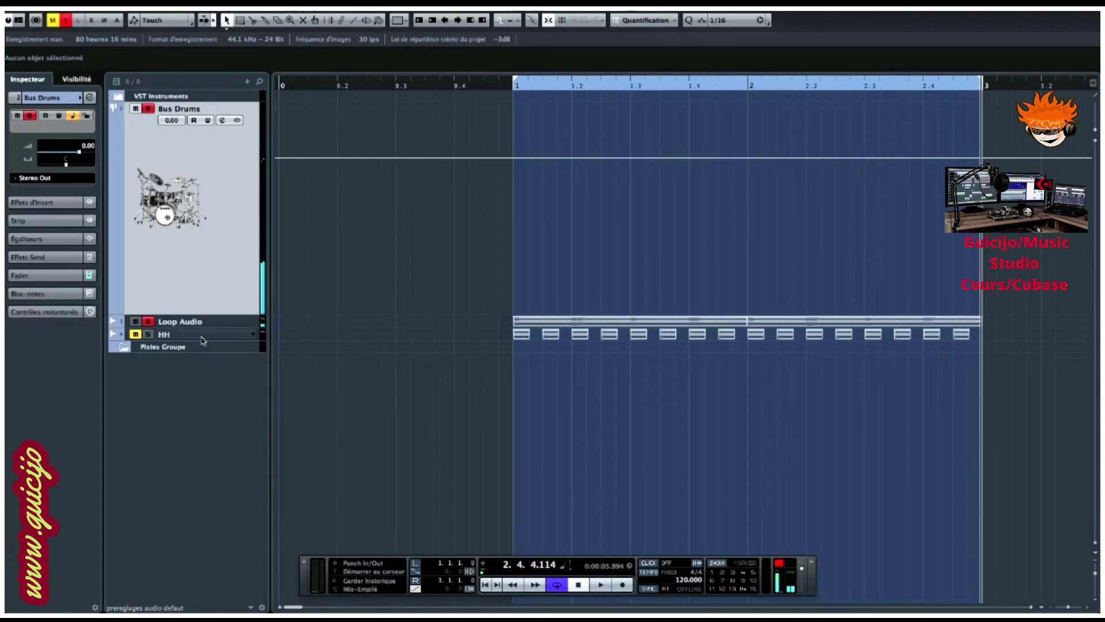
left_click(42, 211)
left_click(95, 299)
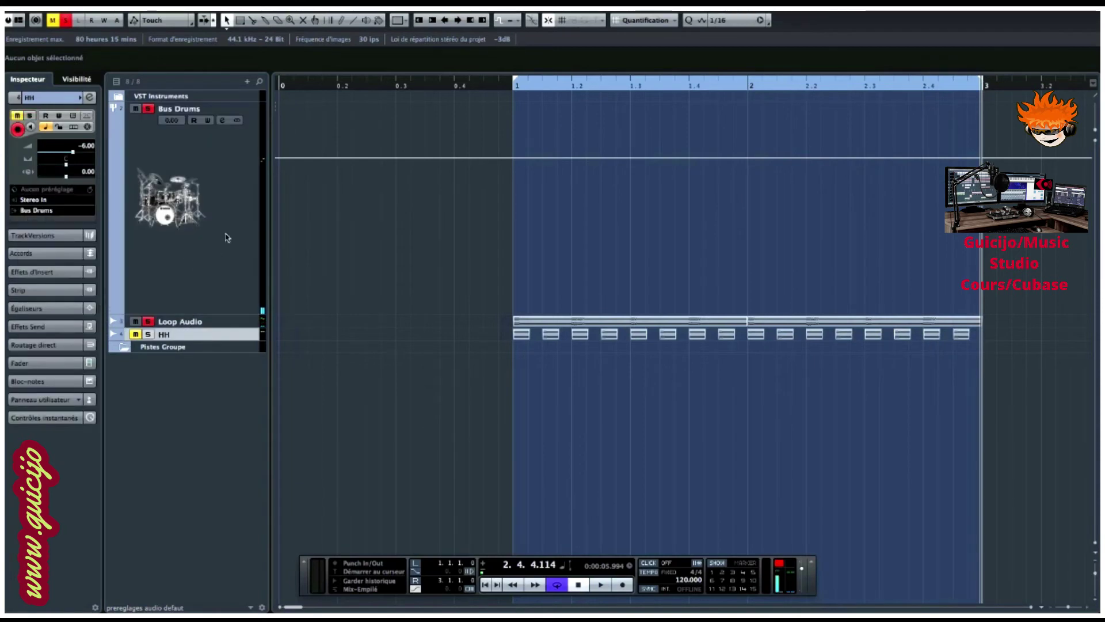
left_click(147, 109)
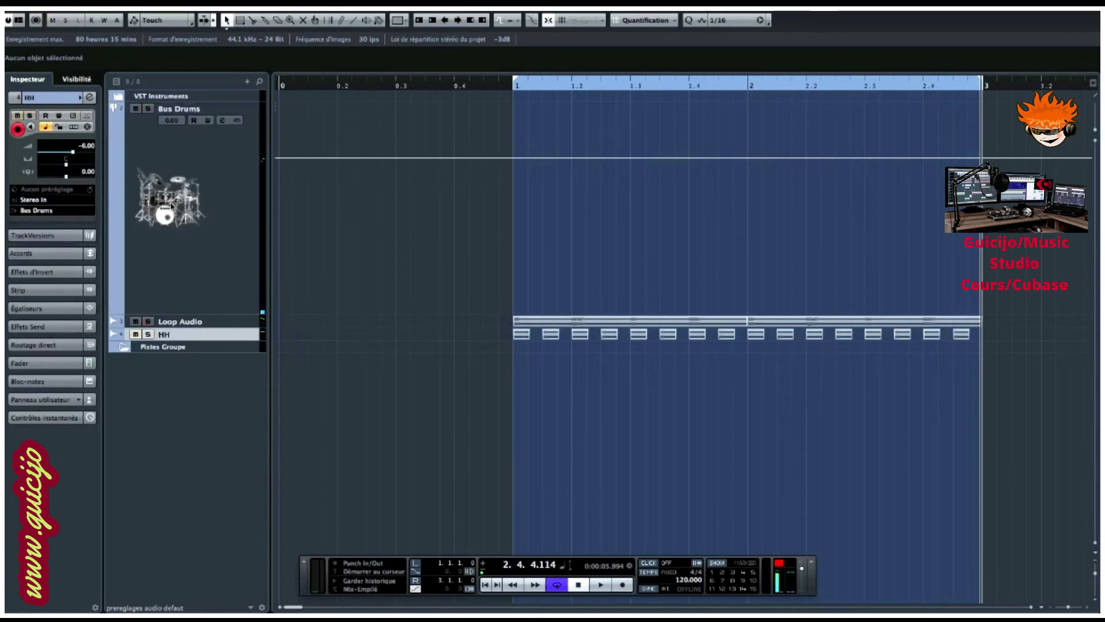
Step: Examine the Bus Drums, Loop Audio and HH tracks by toggling their enlarged view, ending with all tracks at compact height
left_click(225, 149)
key("z")
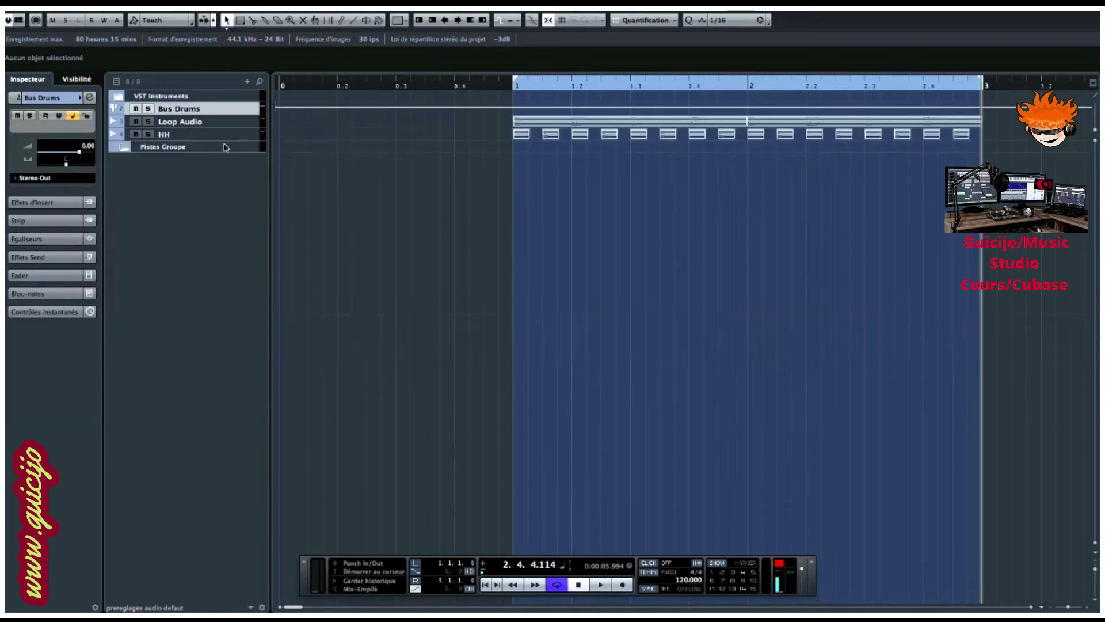
key("z")
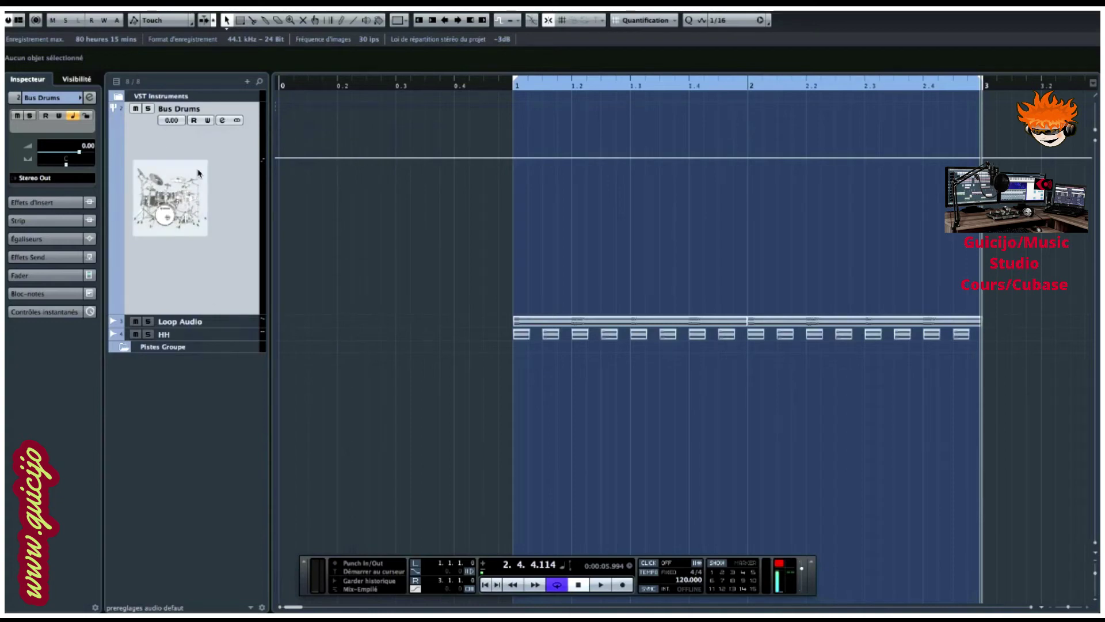
key("z")
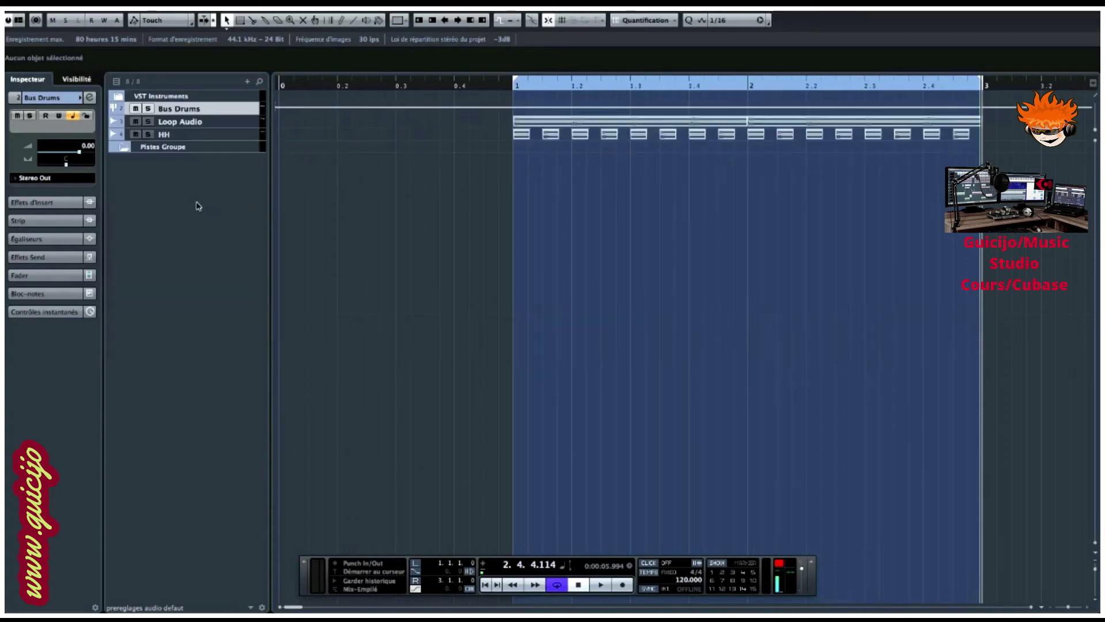
left_click(202, 121)
key("z")
left_click(184, 137)
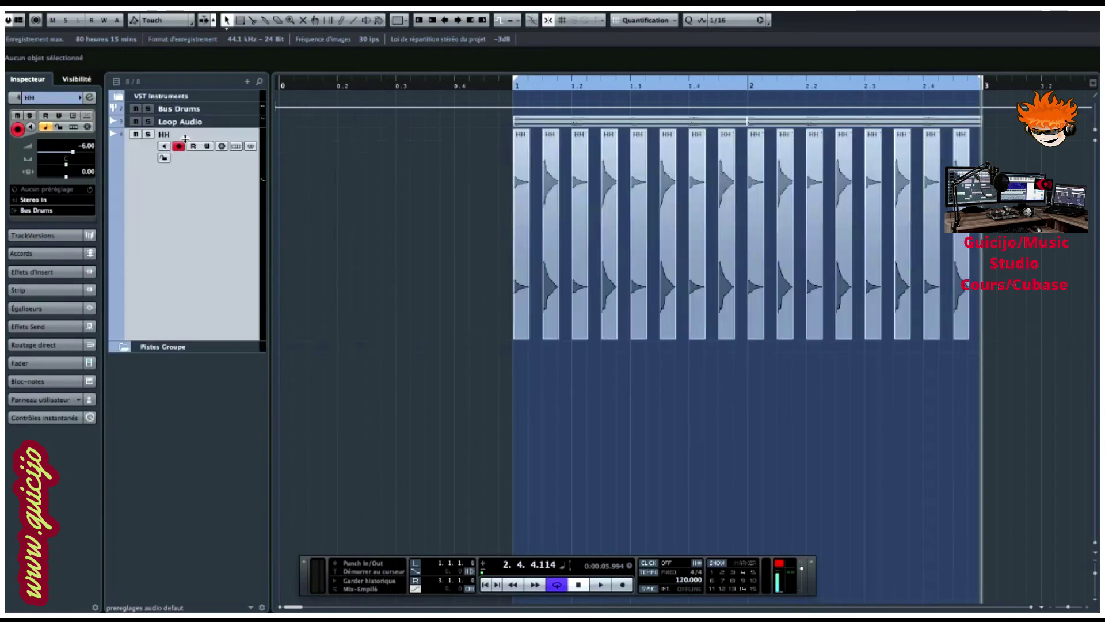
key("z")
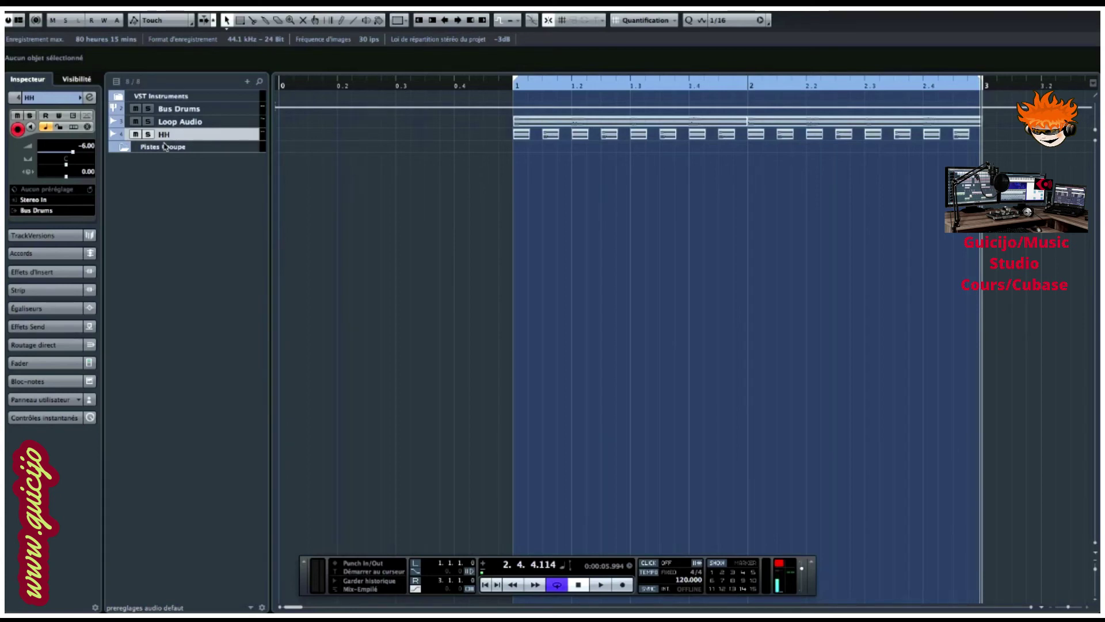
Step: Add a folder track named Drums directly above the Bus Drums track
right_click(168, 180)
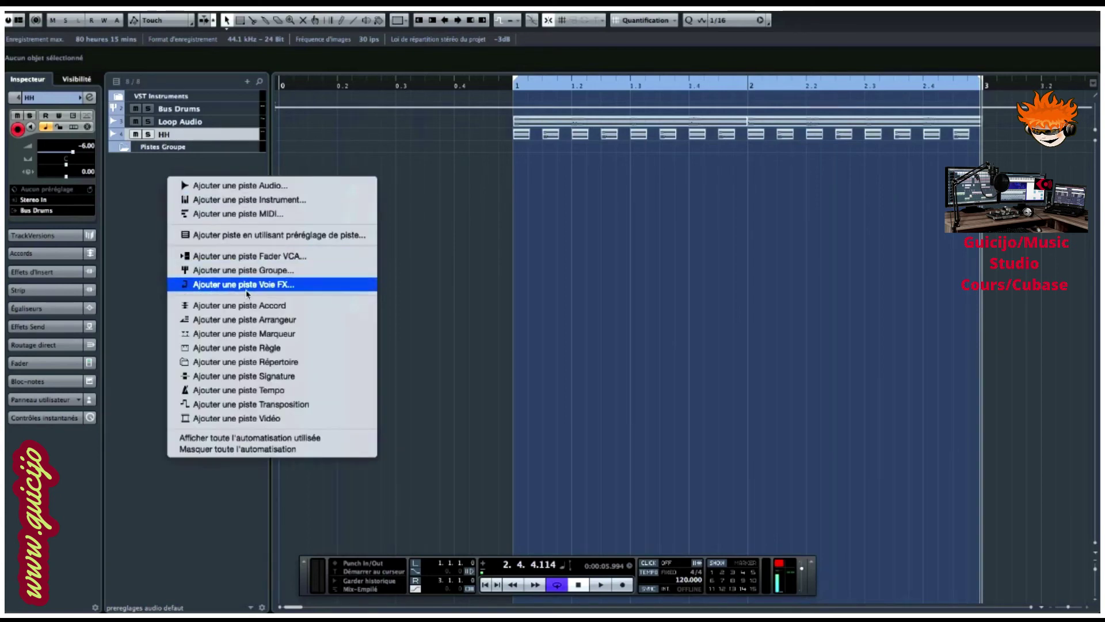
left_click(262, 363)
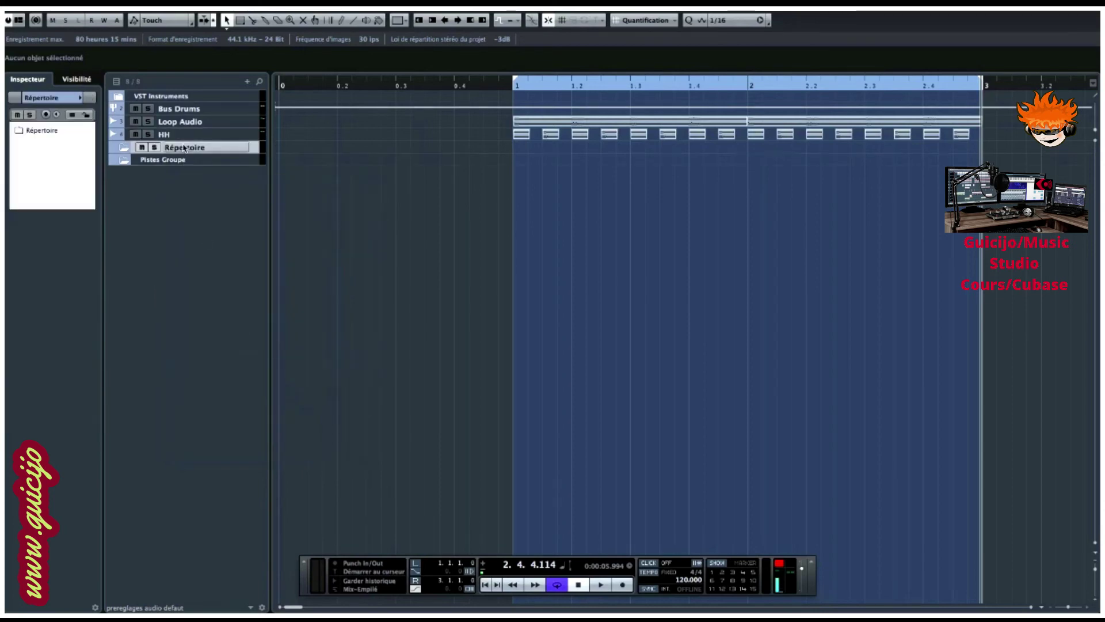
left_click_drag(180, 117, 180, 113)
double_click(183, 109)
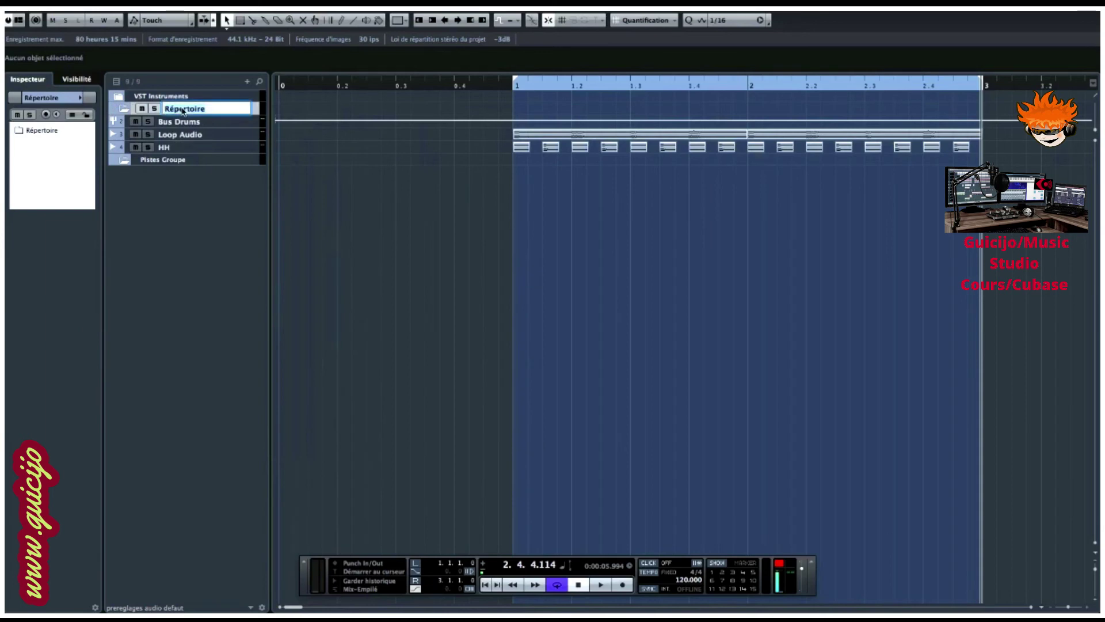
type("Drums")
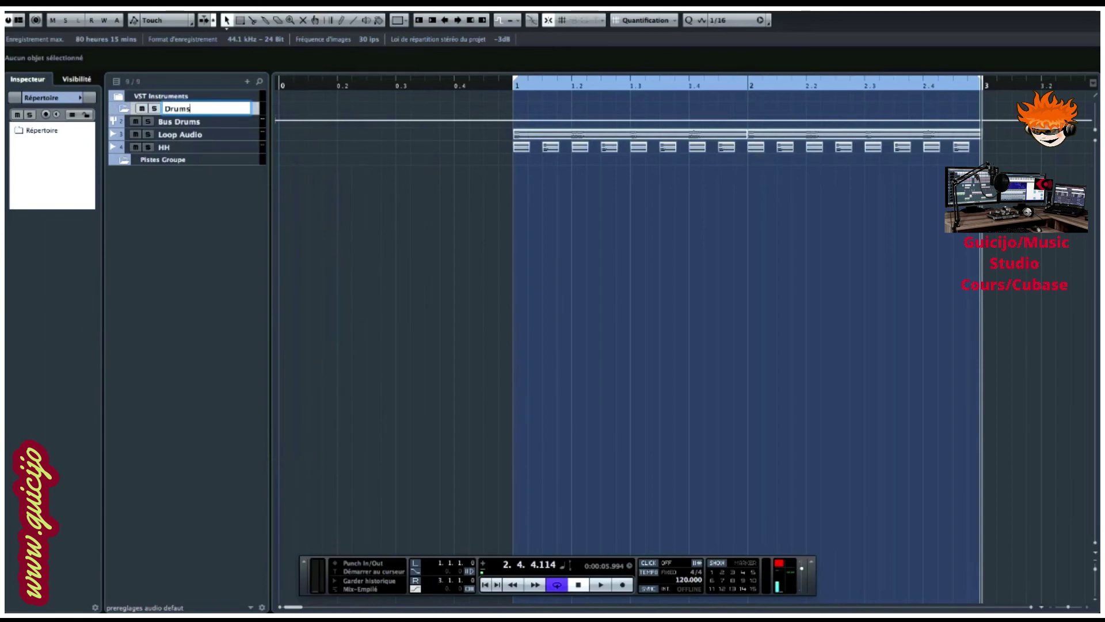
key("Return")
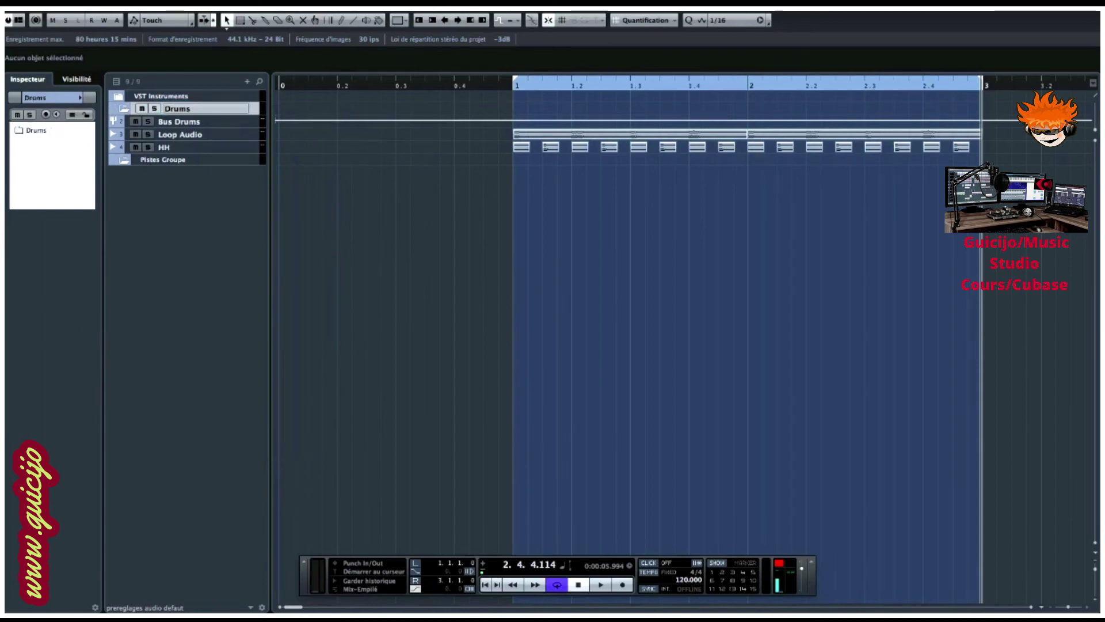
Step: Move the Bus Drums, Loop Audio and HH tracks together into the Drums folder and select the folder
left_click(176, 122)
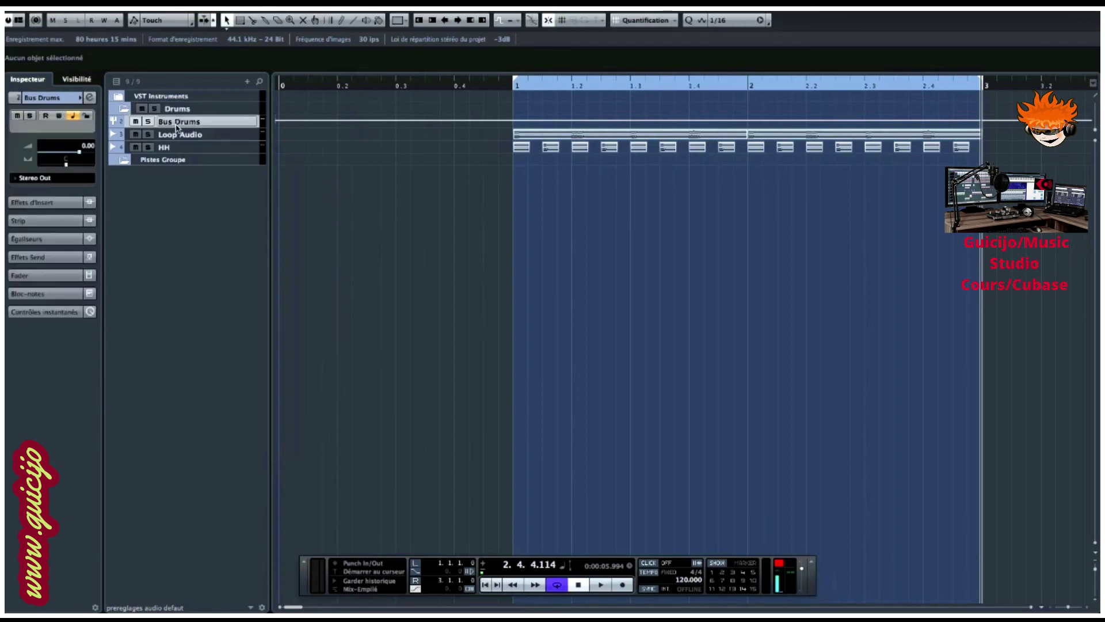
left_click(178, 135, "shift")
left_click(177, 149, "shift")
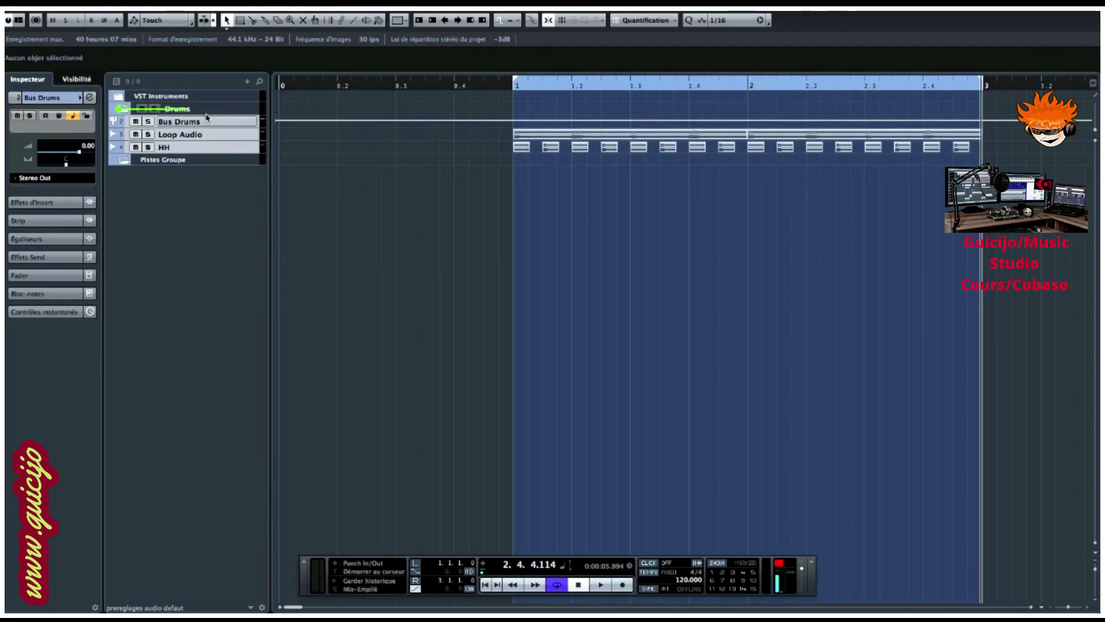
left_click(185, 110)
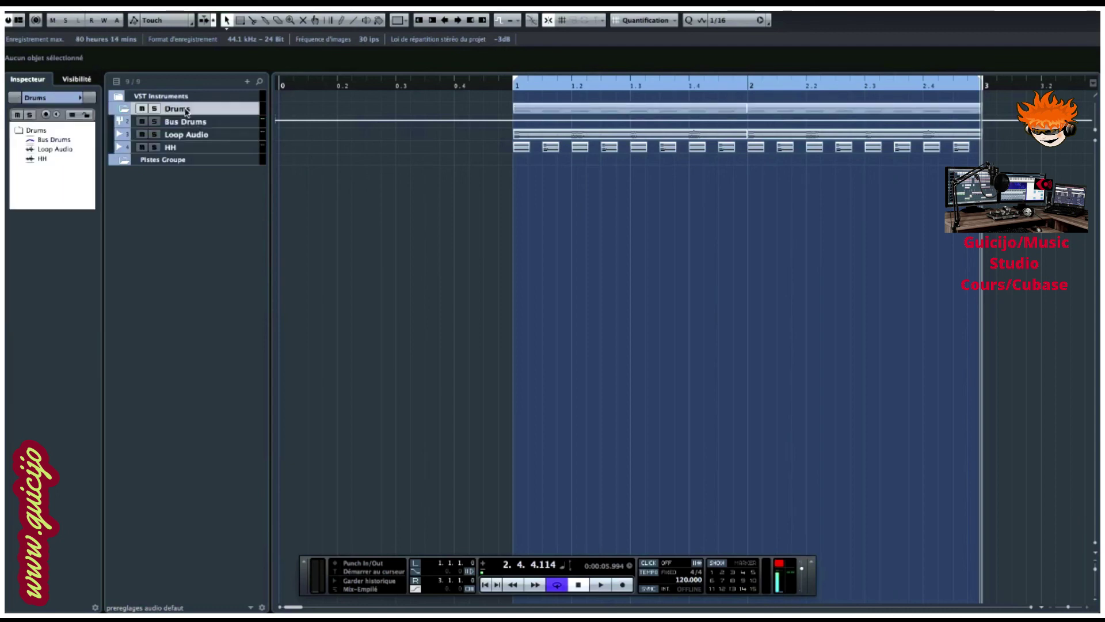
Step: Test folding and unfolding the Drums folder, and leave it collapsed with its tracks hidden
left_click(125, 111)
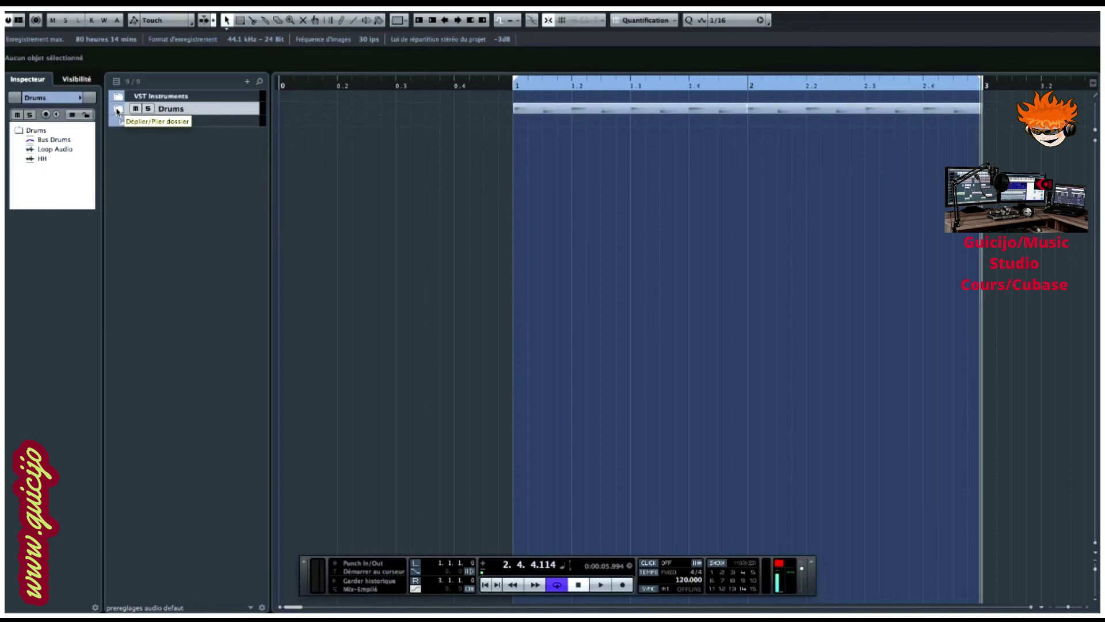
left_click(118, 110)
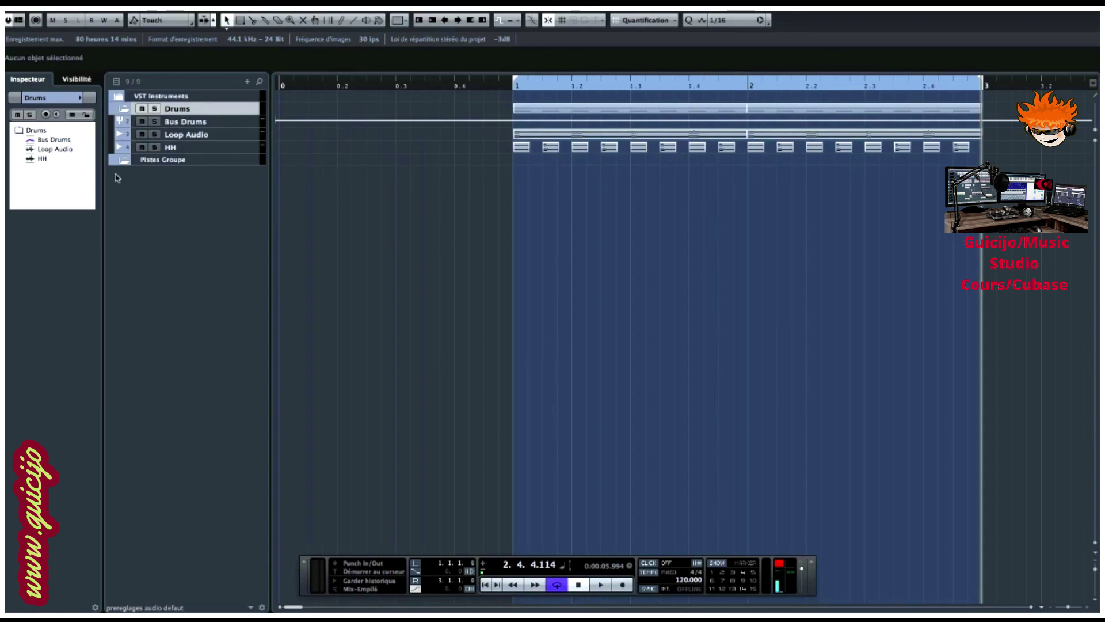
left_click(123, 109)
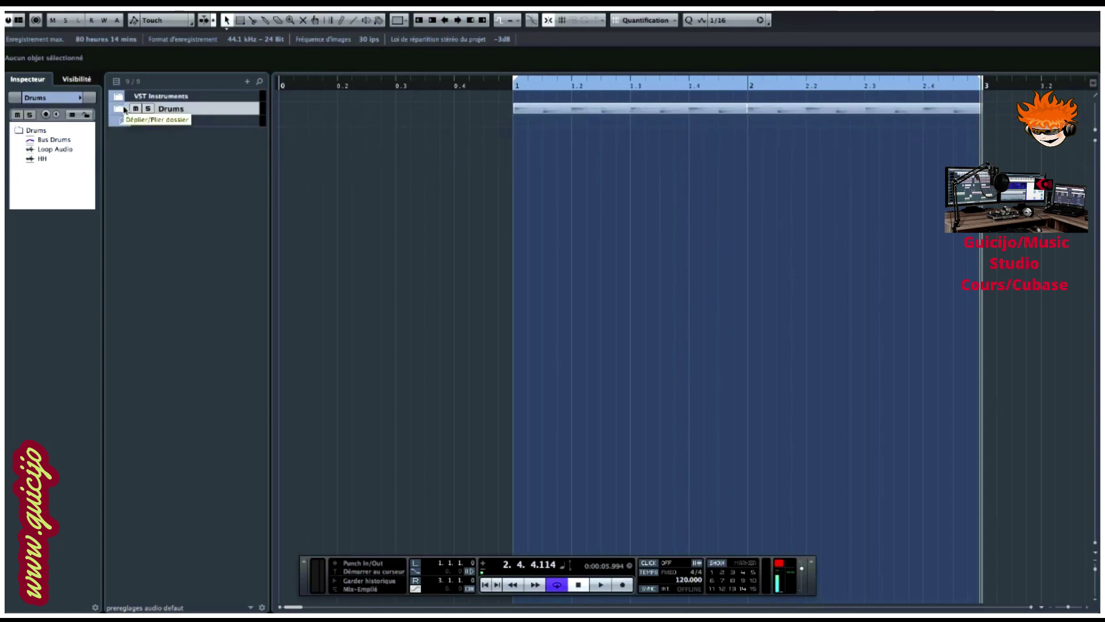